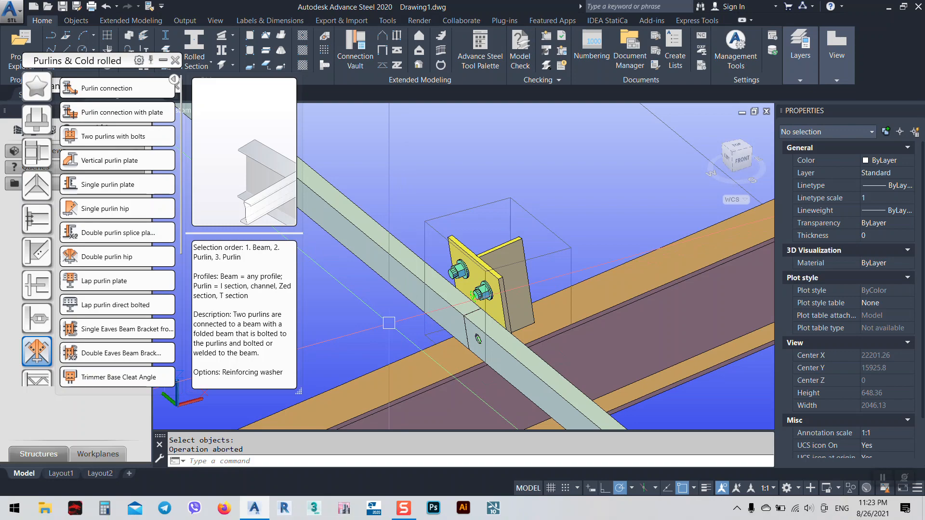
Examine the bolted purlin plate connections along the rafter and at the ridge from overview down to close-up.
scroll(388, 324, "down", 3)
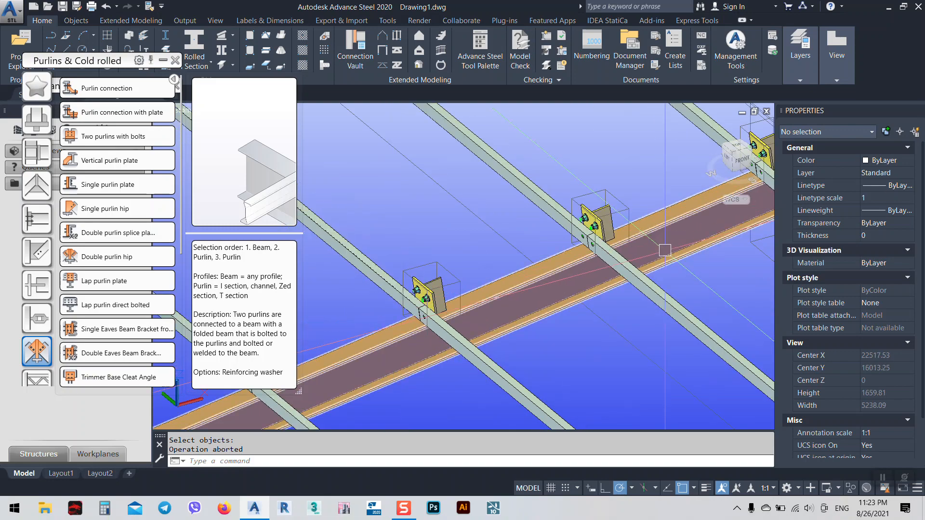
middle_click_drag(549, 361, 553, 305)
scroll(552, 304, "down", 6)
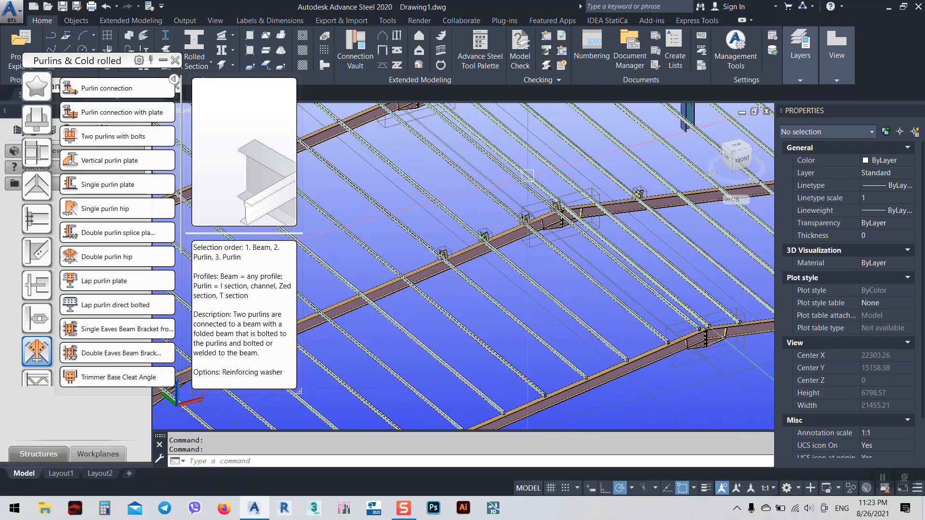
scroll(548, 303, "up", 4)
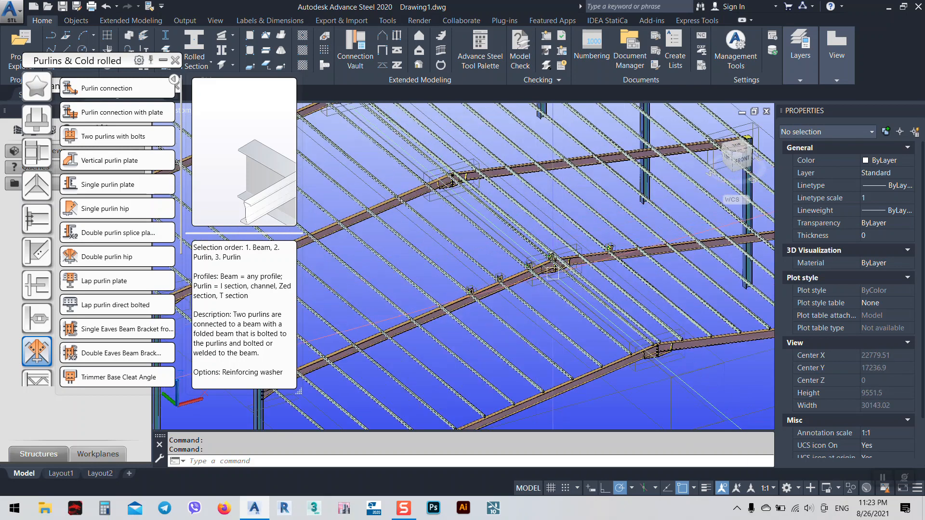
scroll(537, 313, "up", 5)
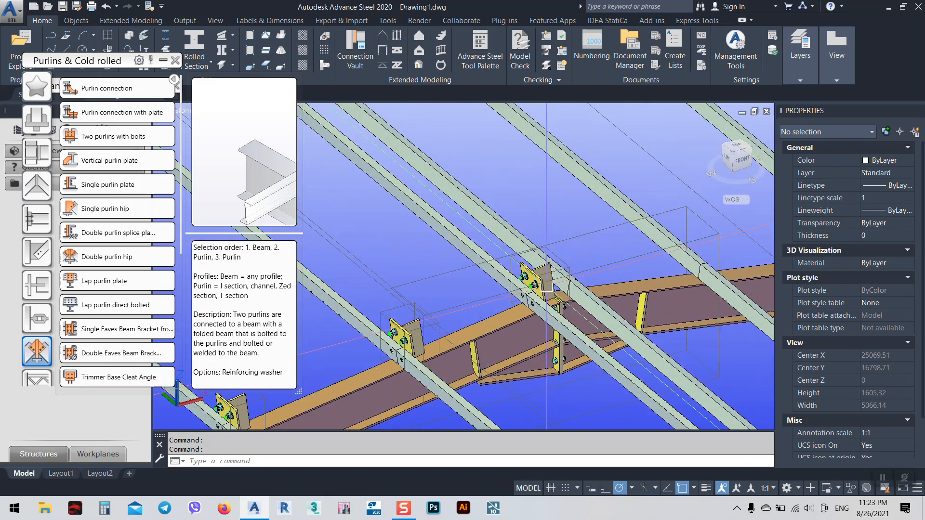
scroll(538, 313, "up", 3)
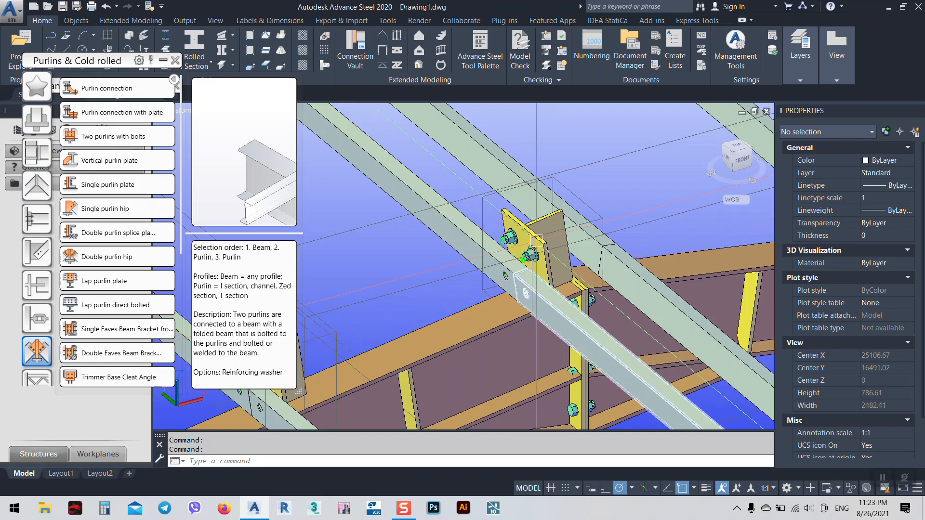
scroll(528, 245, "down", 5)
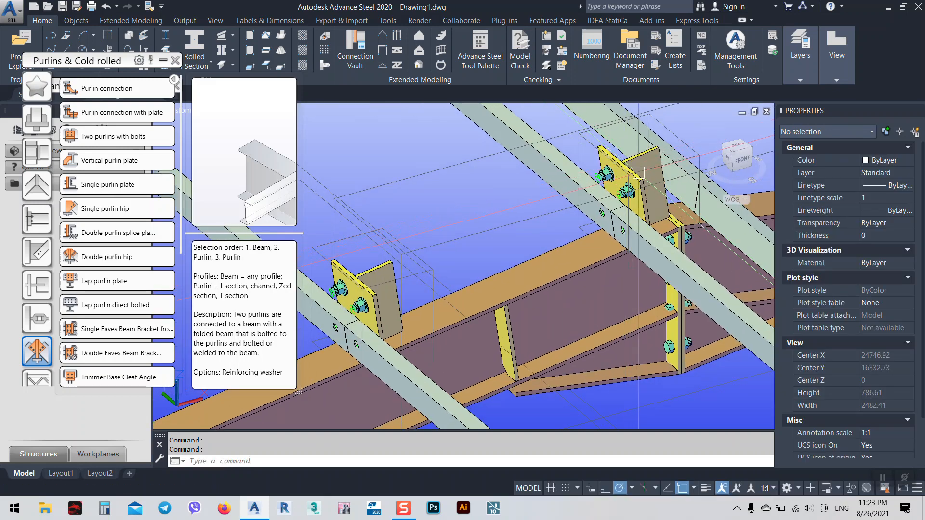
scroll(613, 188, "up", 4)
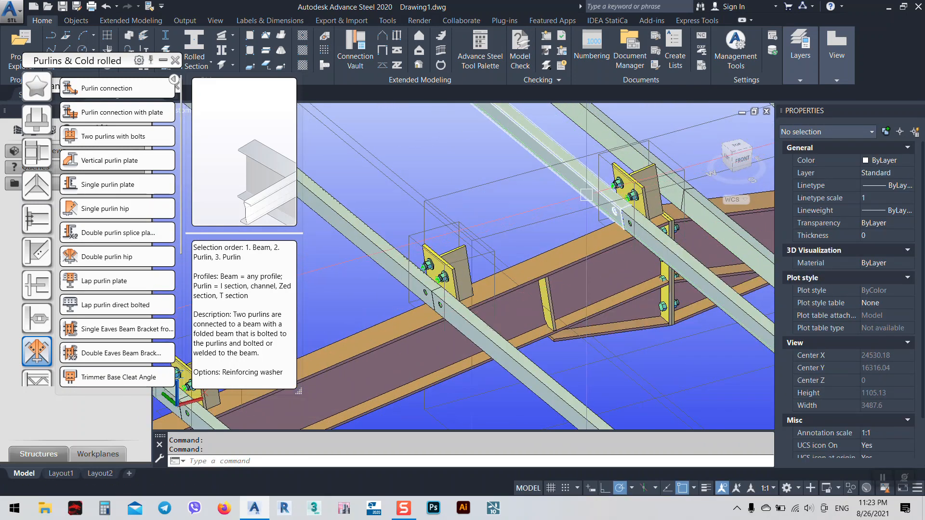
scroll(616, 210, "down", 4)
scroll(450, 247, "up", 6)
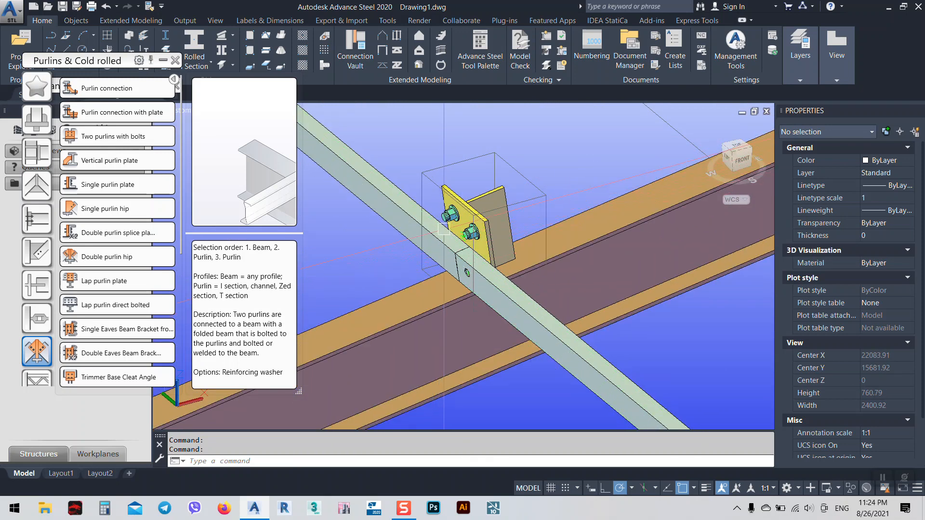
scroll(444, 256, "down", 3)
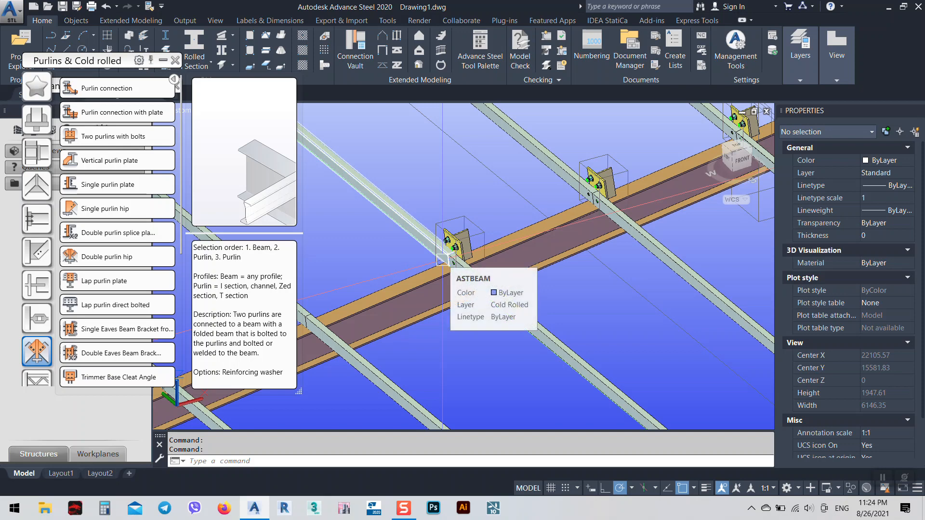
middle_click_drag(443, 261, 616, 181)
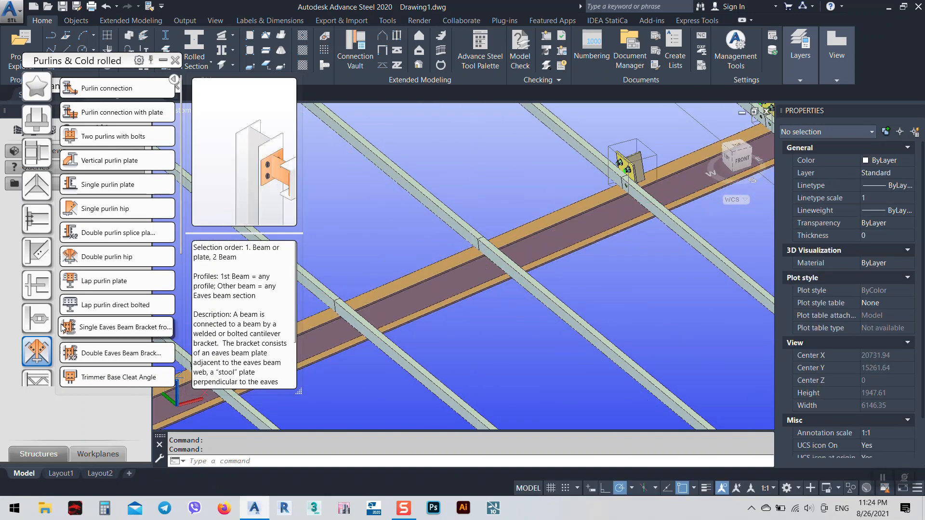
scroll(631, 145, "up", 2)
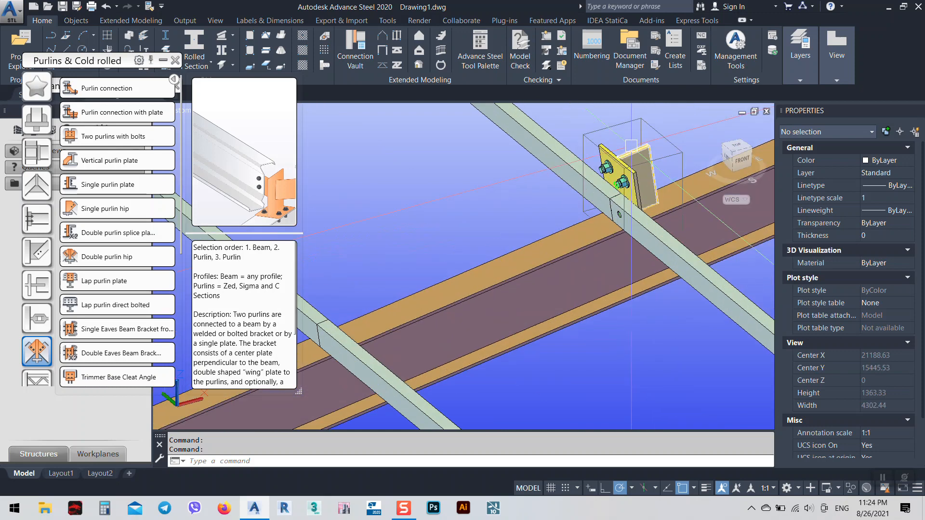
middle_click_drag(631, 144, 592, 212)
scroll(592, 212, "up", 3)
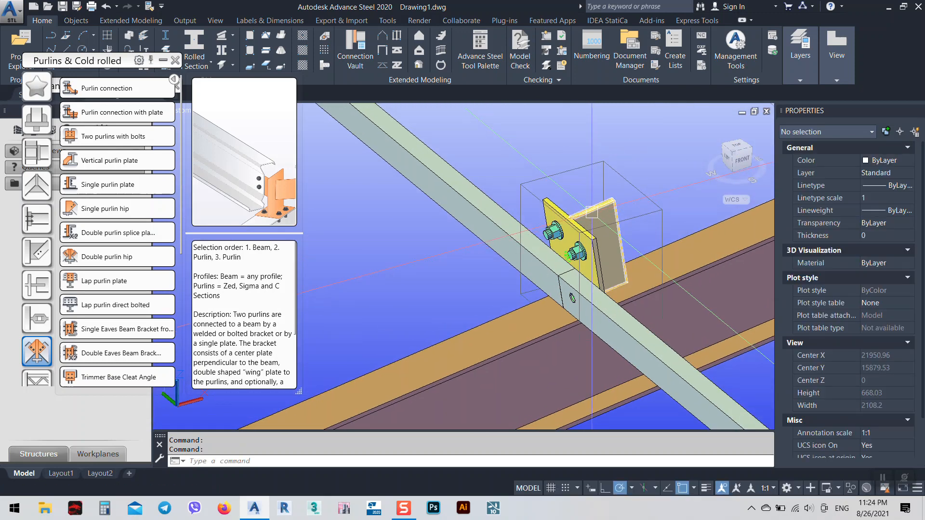
scroll(591, 211, "down", 6)
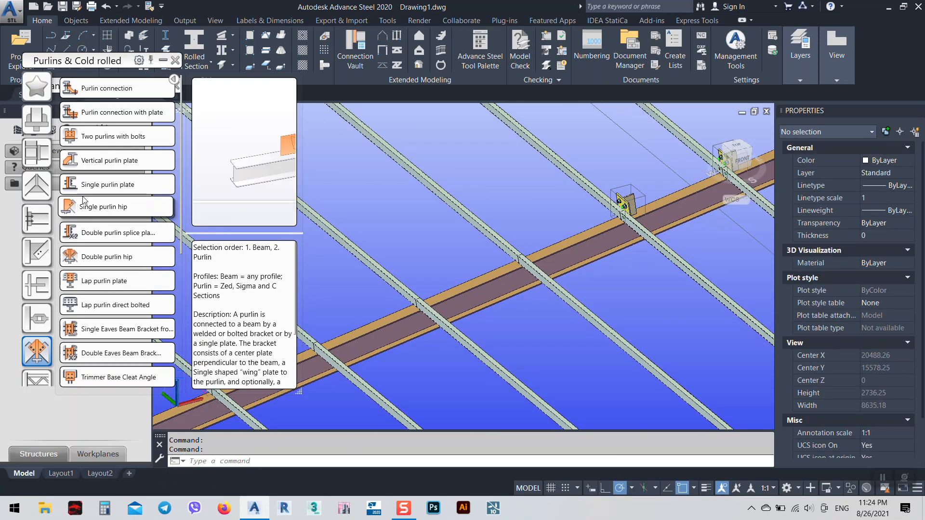
Connect the purlin to the rafter with a Single purlin plate at the next unconnected joint down the left slope.
left_click(104, 185)
scroll(546, 251, "up", 3)
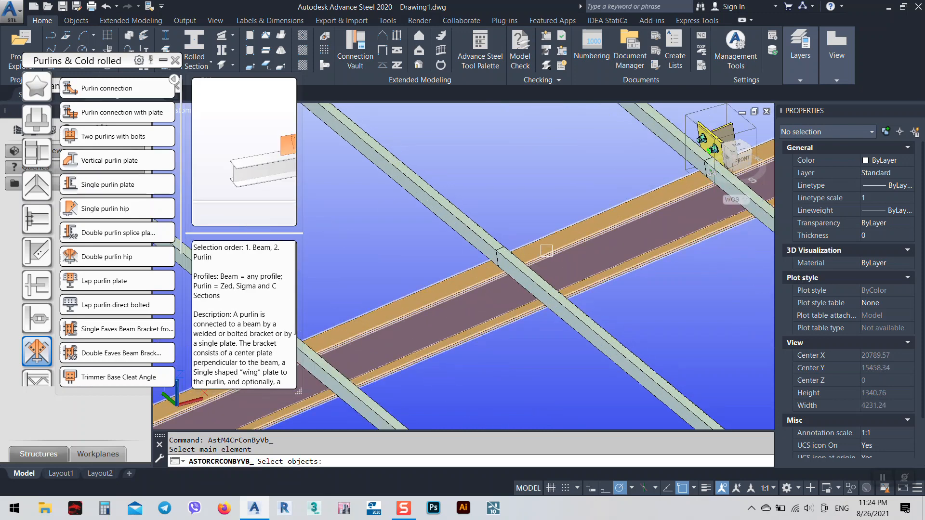
left_click(546, 250)
left_click(545, 289)
key("Return")
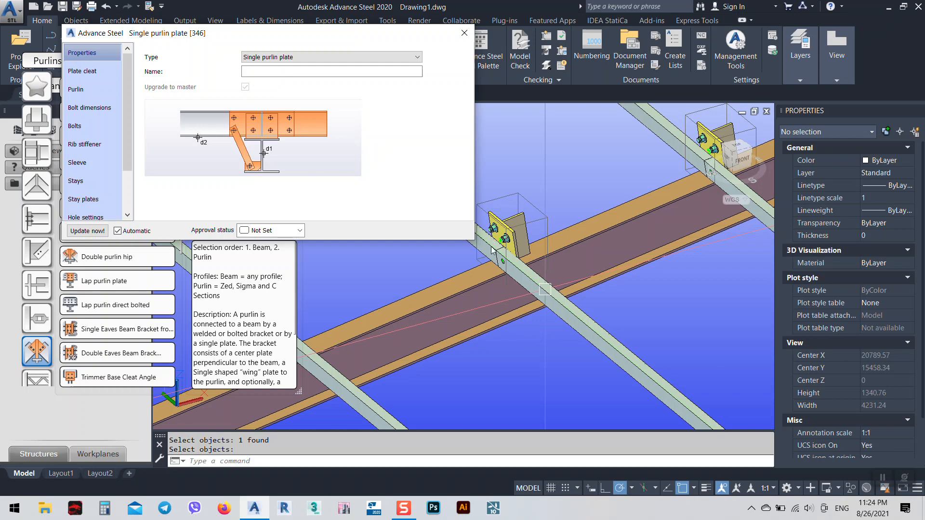
left_click(464, 33)
Delete the purlin plate connections one by one along the rafter's left slope, up to and including the one at the ridge.
scroll(531, 224, "up", 3)
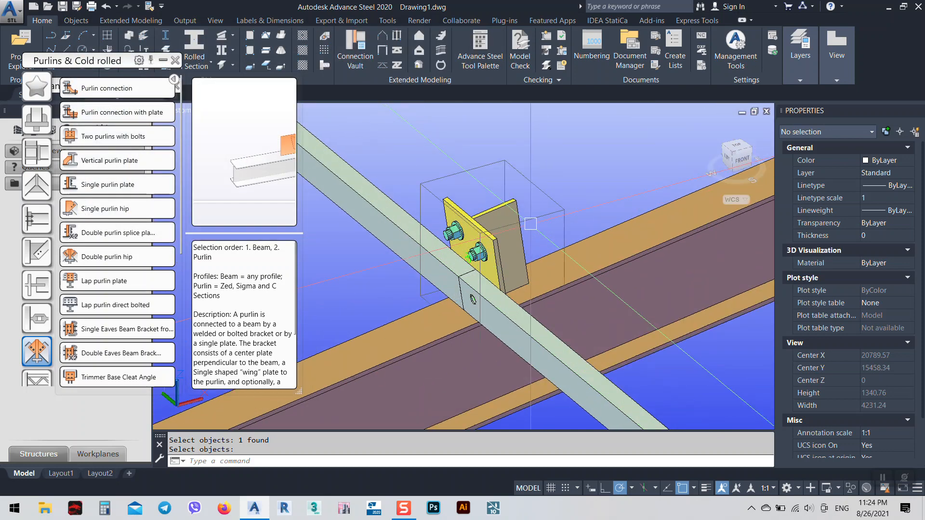
left_click(510, 202)
key("Delete")
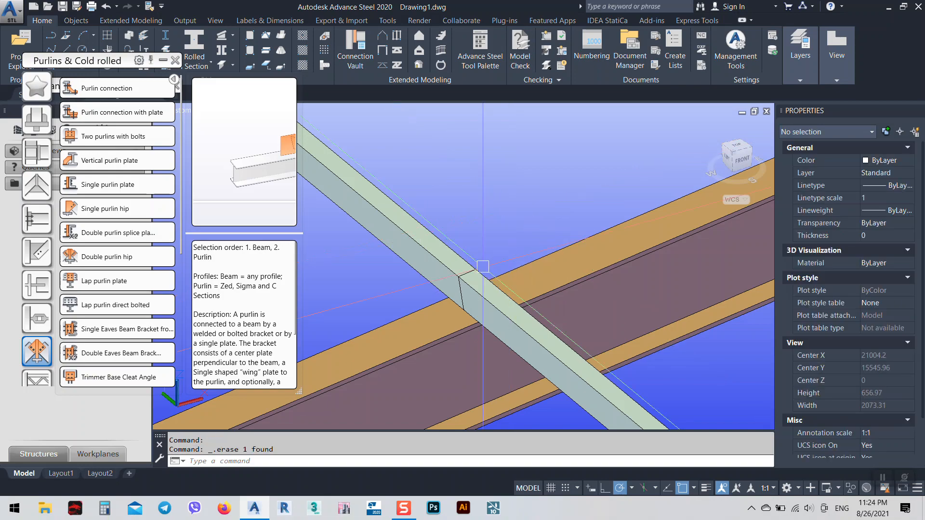
scroll(511, 203, "down", 3)
scroll(591, 206, "up", 5)
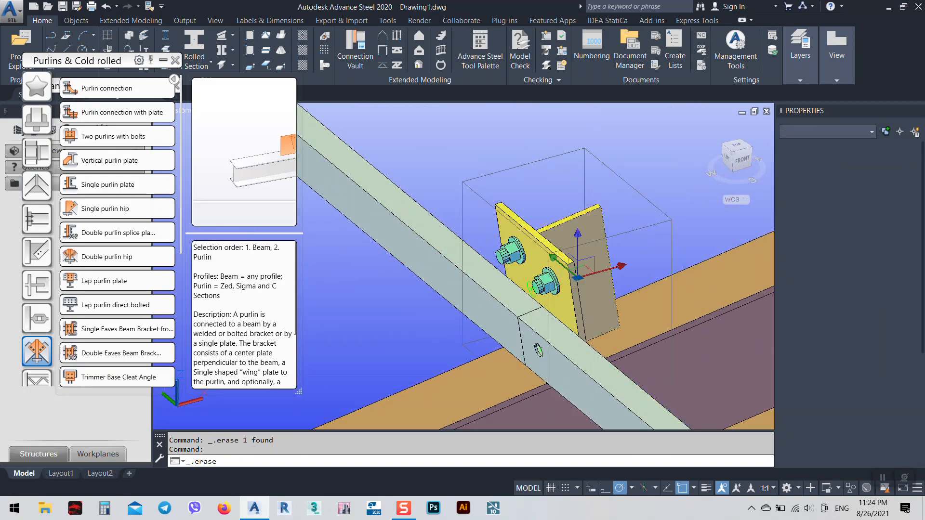
scroll(591, 206, "down", 5)
scroll(659, 211, "up", 4)
scroll(658, 212, "down", 5)
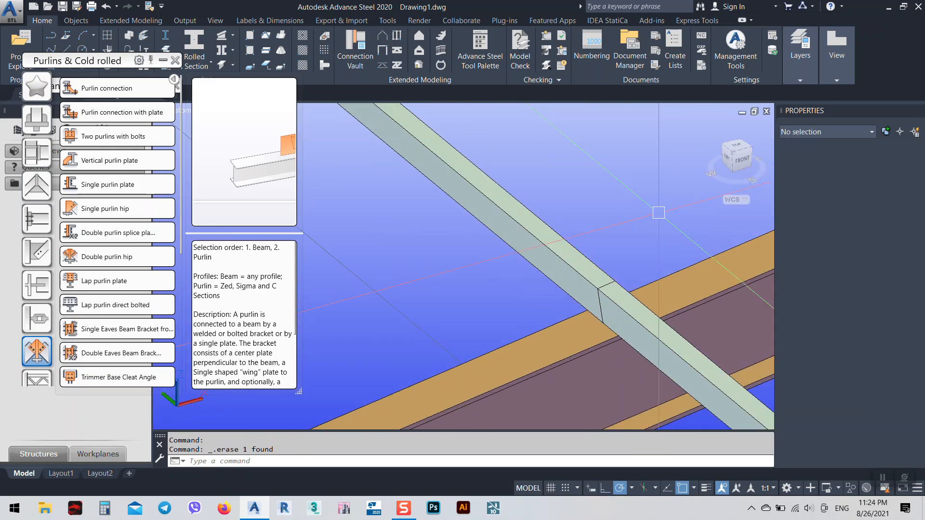
scroll(528, 268, "up", 6)
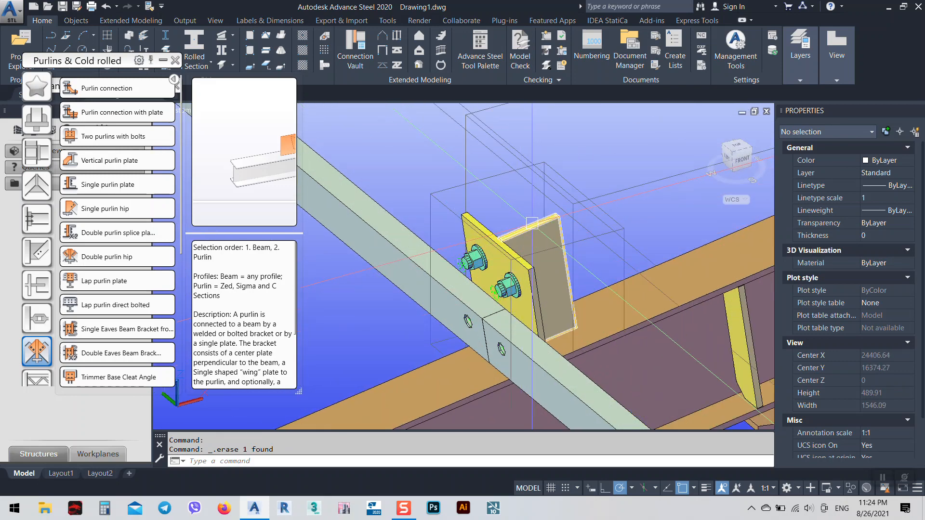
scroll(528, 268, "down", 7)
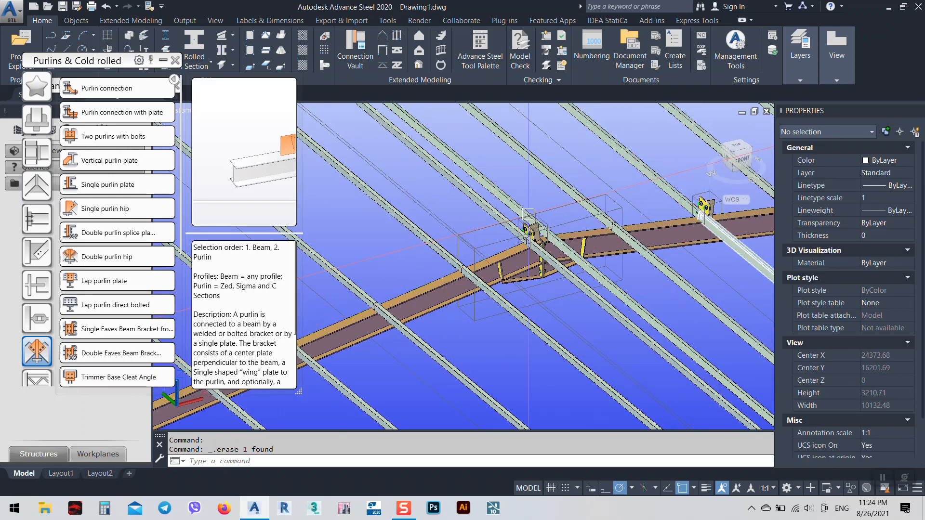
scroll(529, 231, "up", 7)
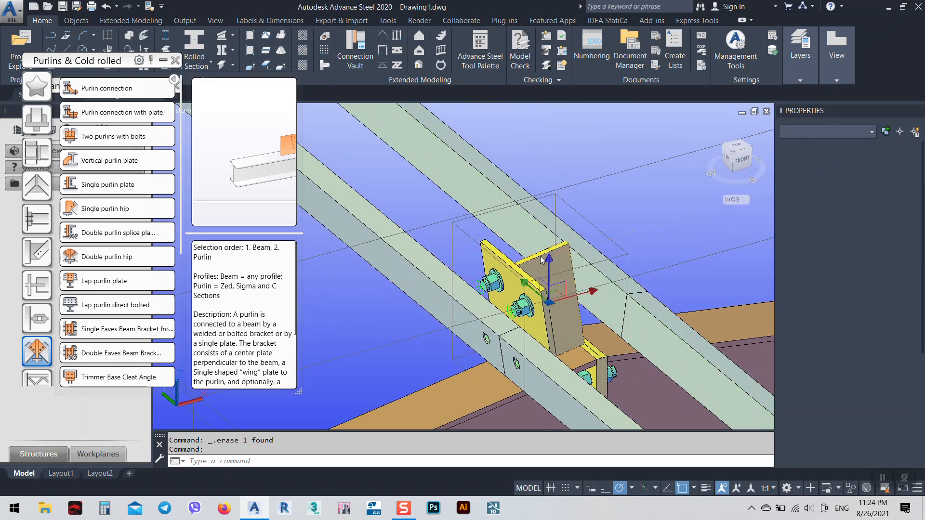
scroll(542, 257, "down", 5)
middle_click_drag(570, 246, 579, 221)
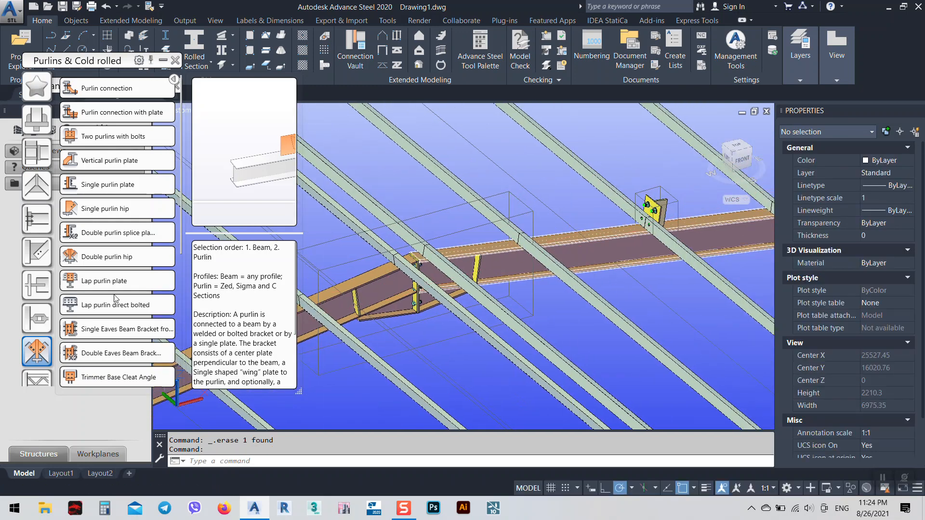
Join the two purlins to the rafter with a Double purlin splice plate at the first joint right of the ridge haunch.
left_click(96, 233)
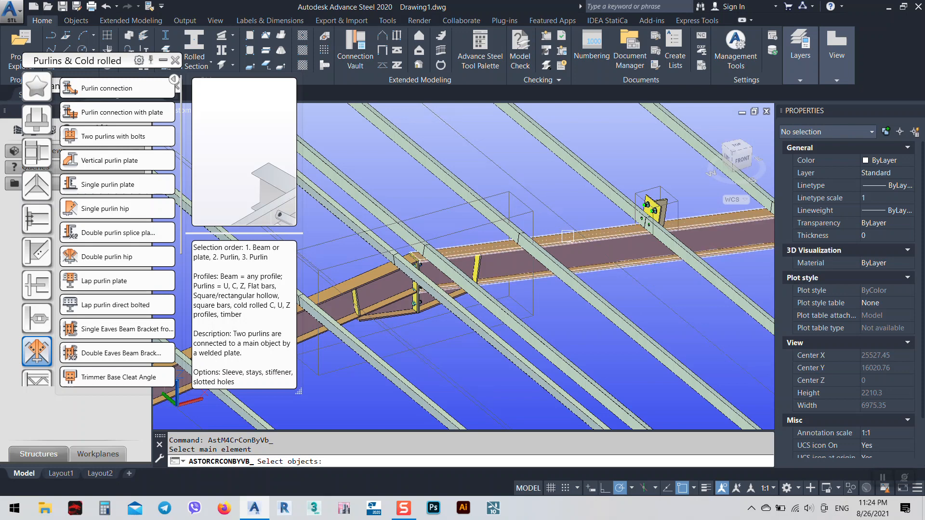
left_click(568, 236)
left_click(571, 288)
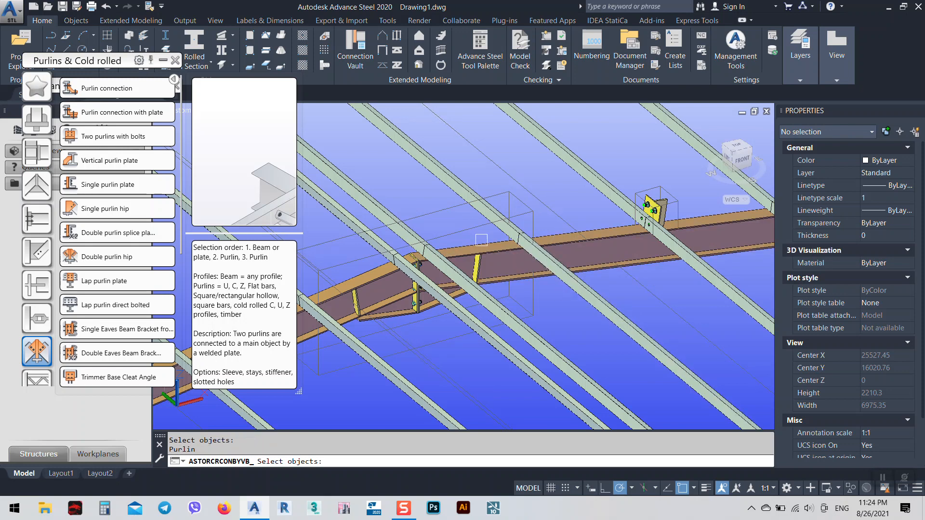
key("Return")
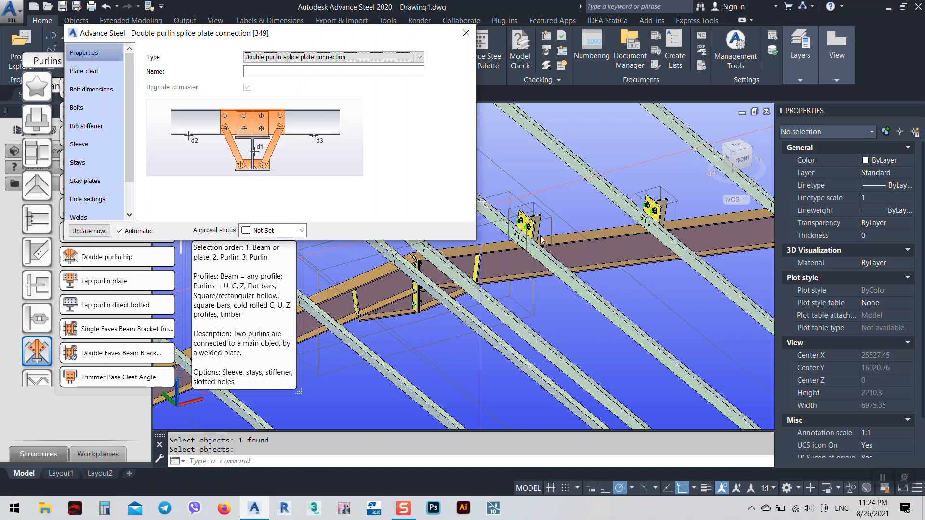
left_click(462, 33)
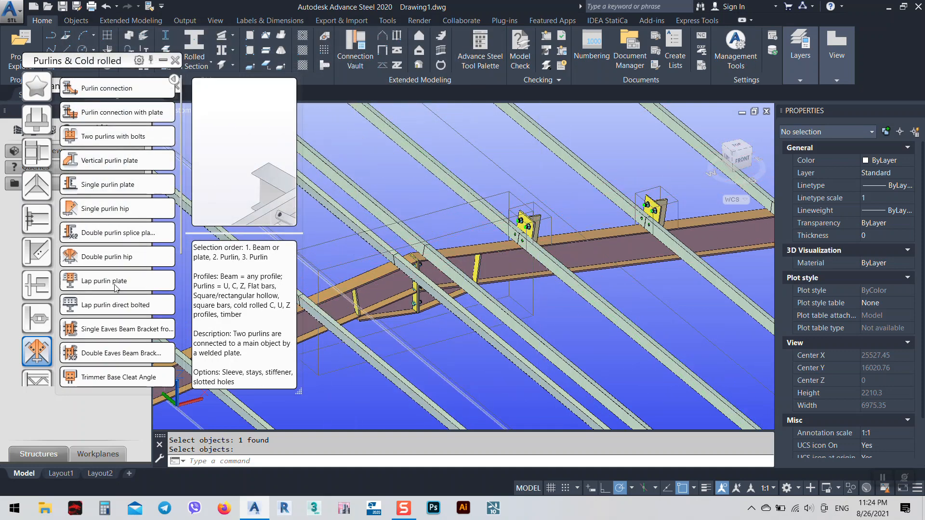
Add a Double purlin splice plate at the unconnected purlin joint just beyond the existing plates on the right slope.
left_click(102, 236)
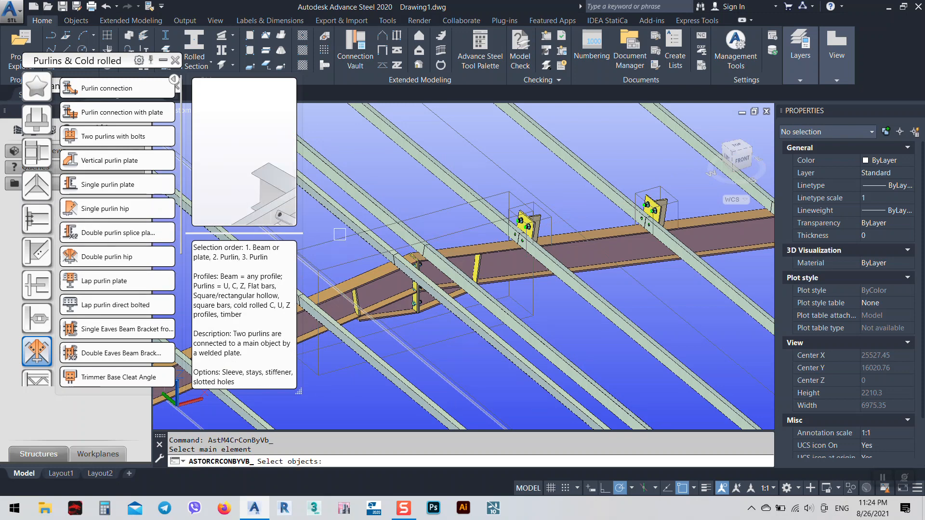
middle_click_drag(629, 234, 412, 268)
left_click(521, 259)
right_click(522, 258)
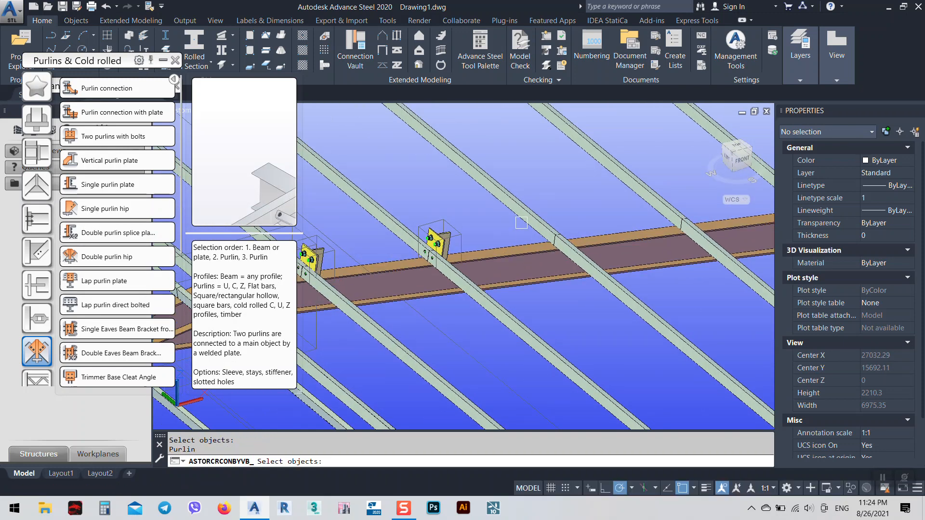
left_click(520, 216)
right_click(521, 217)
left_click(626, 287)
right_click(626, 287)
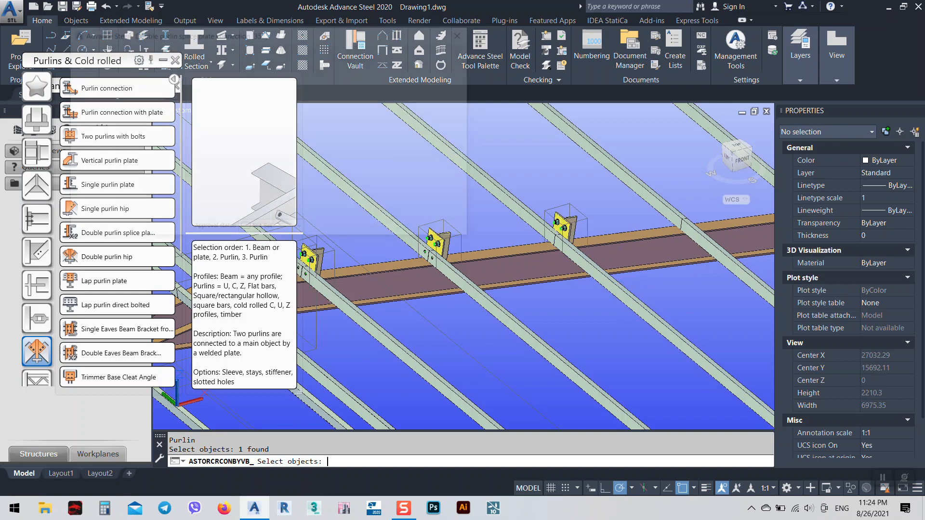
left_click(466, 33)
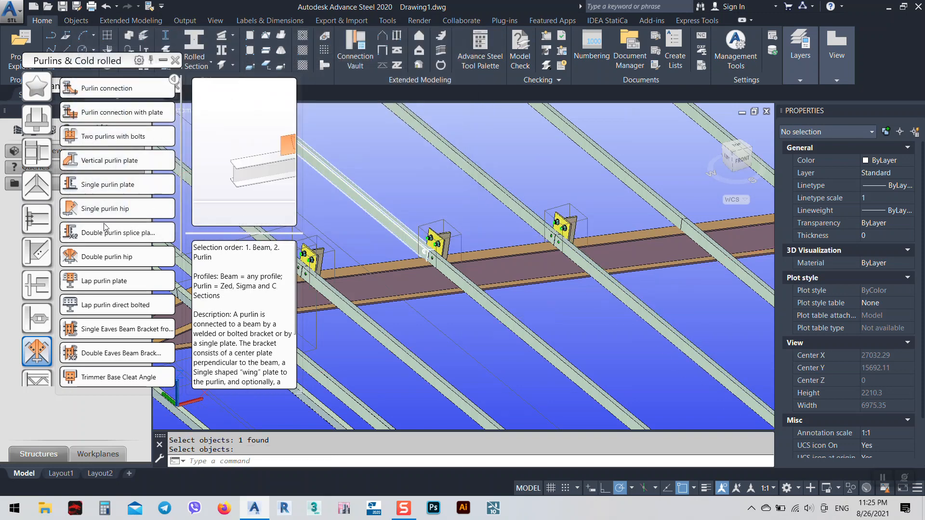
Place another Double purlin splice plate at the following purlin joint, the fourth one right of the ridge haunch.
left_click(118, 232)
middle_click_drag(621, 245, 483, 274)
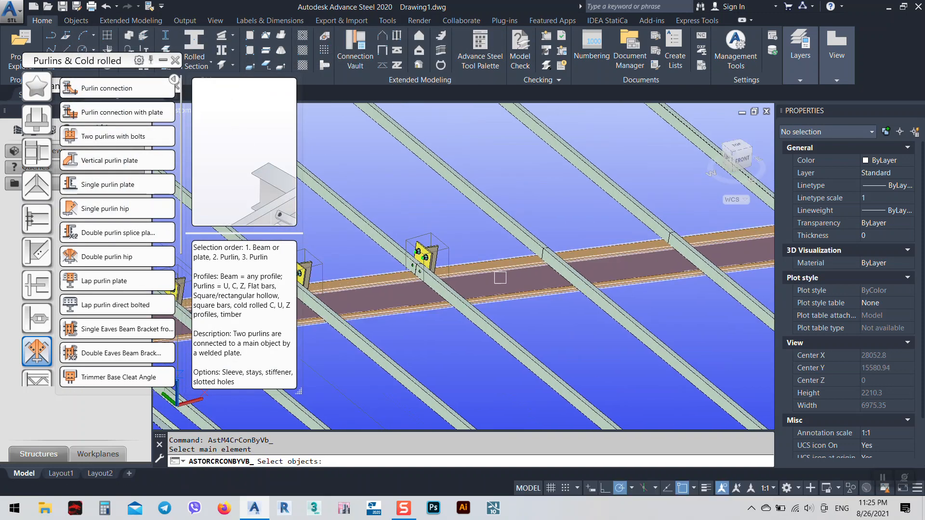
left_click(499, 276)
right_click(499, 277)
left_click(623, 316)
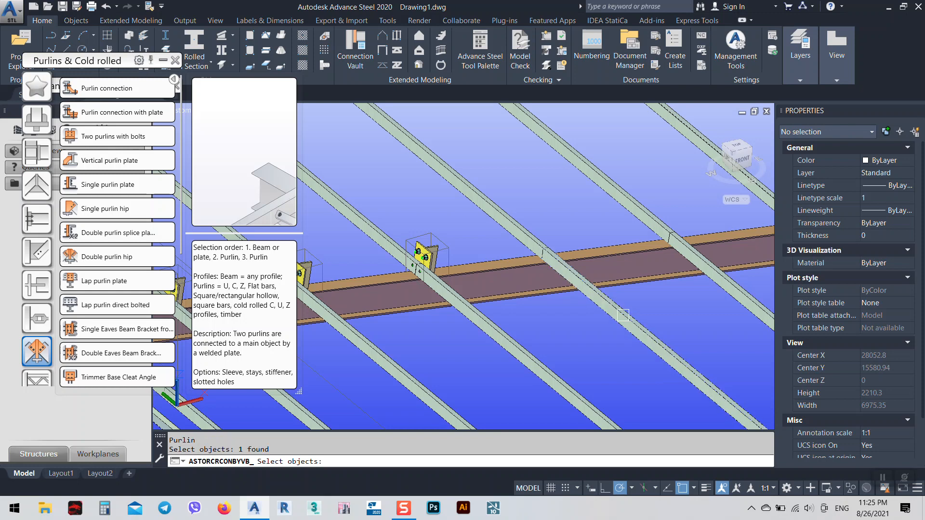
left_click(509, 231)
right_click(509, 230)
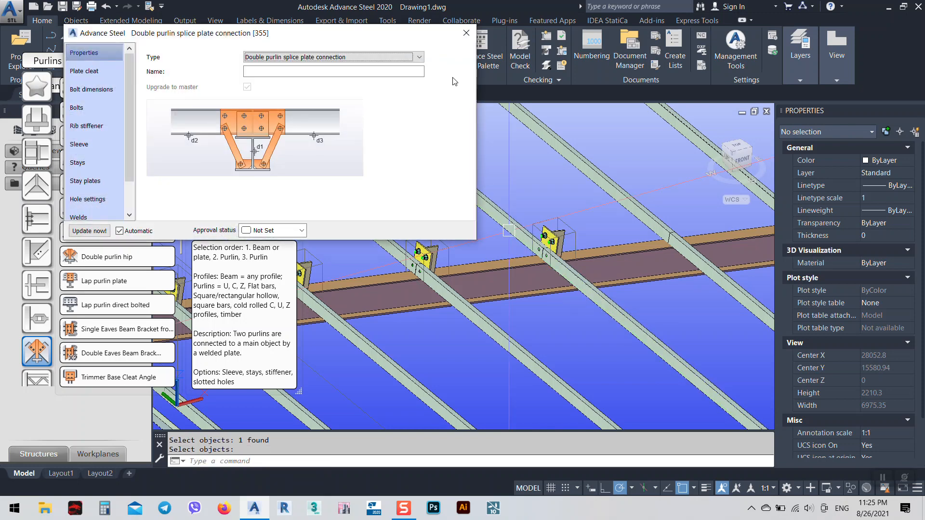
left_click(466, 33)
middle_click_drag(412, 333, 471, 320)
scroll(472, 278, "down", 1)
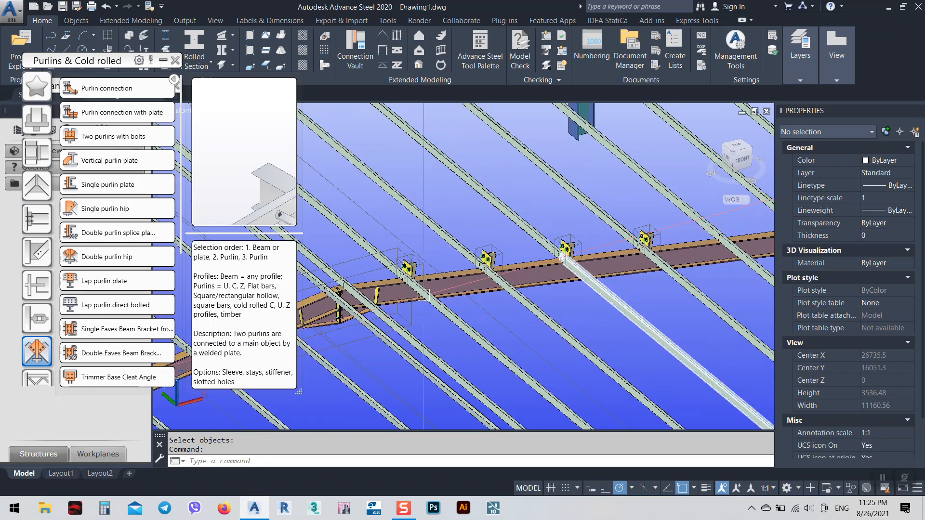
Set the plate cleat of the splice connection just right of the ridge haunch to thickness 8, end distance 30 and edge distance 30.
scroll(387, 272, "up", 2)
middle_click_drag(420, 287, 583, 265)
scroll(596, 244, "up", 2)
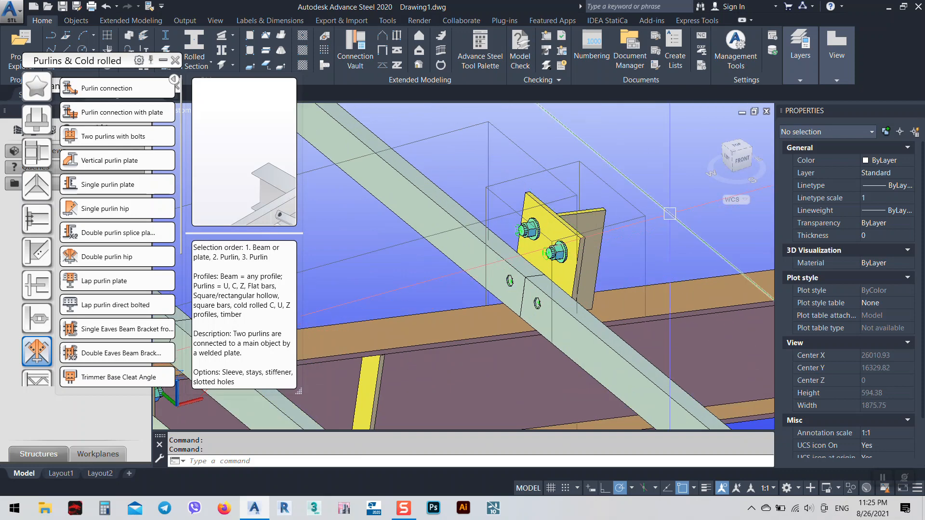
scroll(597, 238, "up", 1)
left_click(598, 232)
double_click(599, 233)
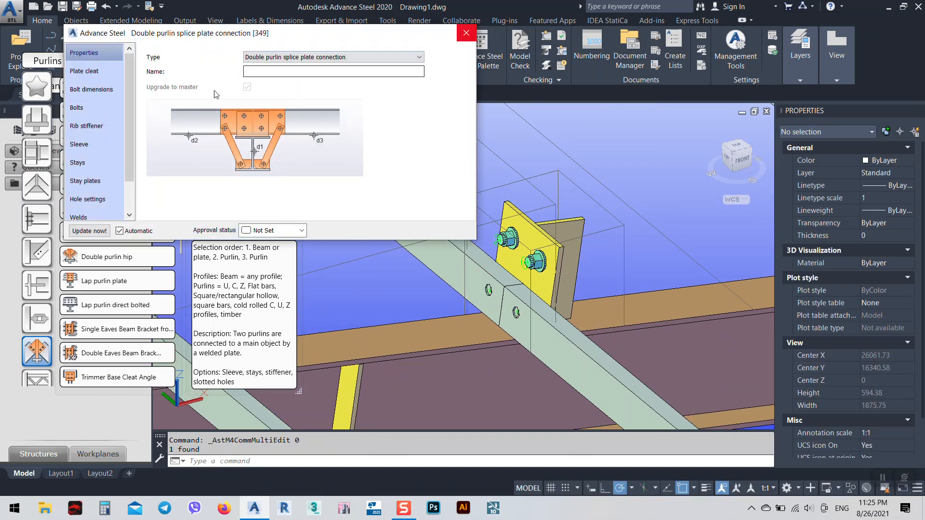
left_click(94, 71)
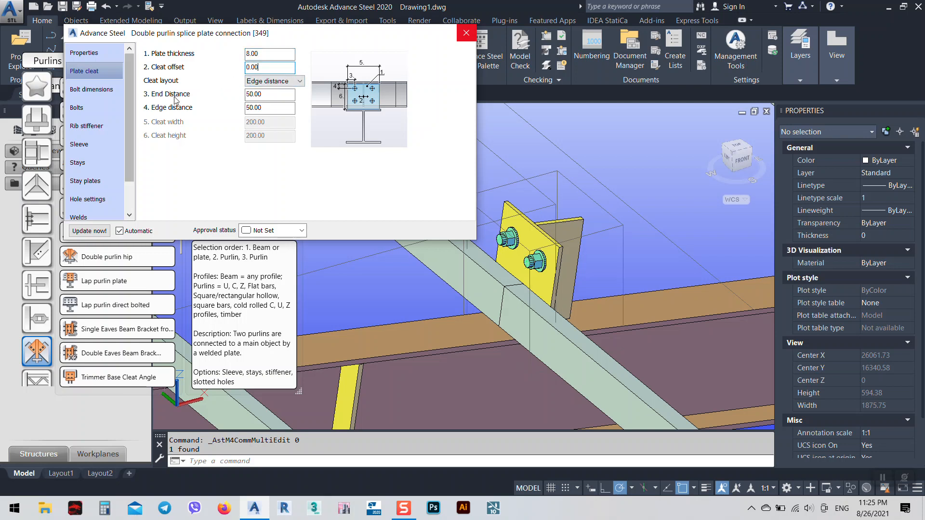
left_click_drag(262, 95, 250, 96)
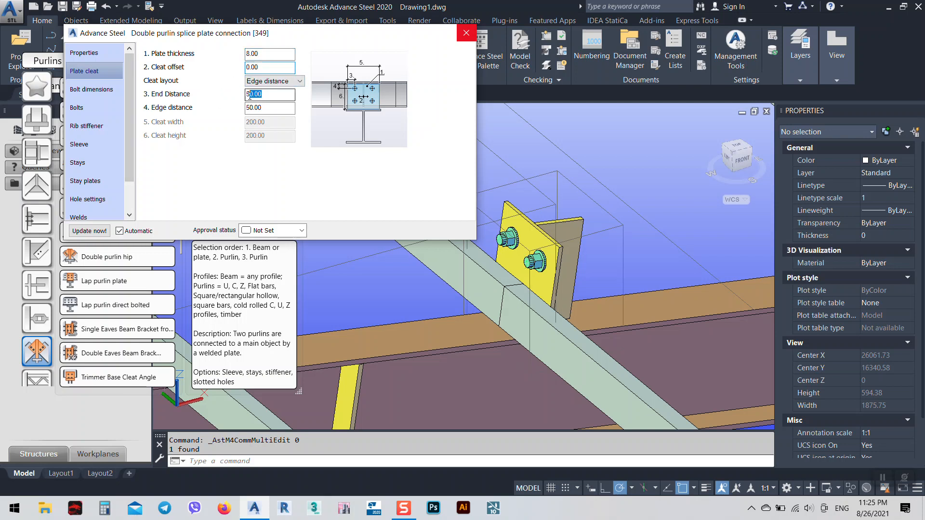
key("Tab")
type("30")
left_click(271, 94)
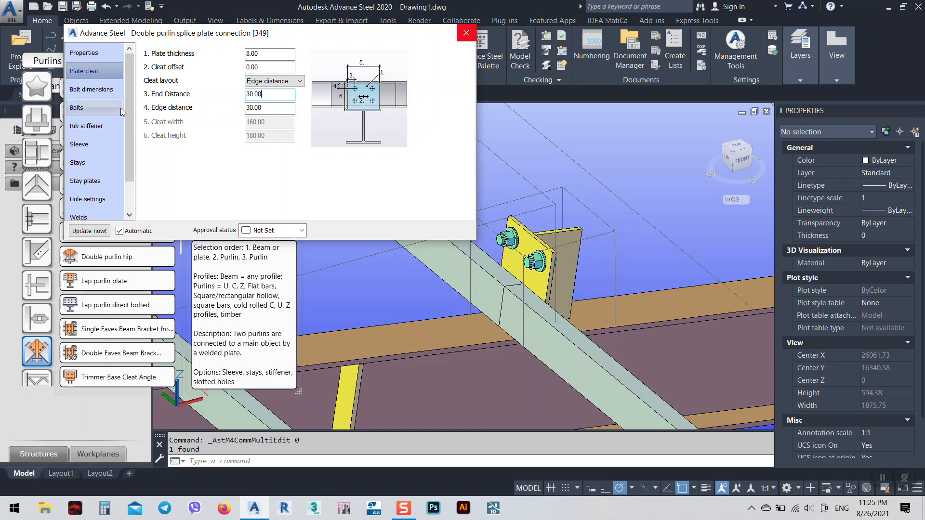
Give that connection's bolts an edge distance of 50, start distance 30, intermediate distance 50 and number of bolts 1.
left_click(103, 90)
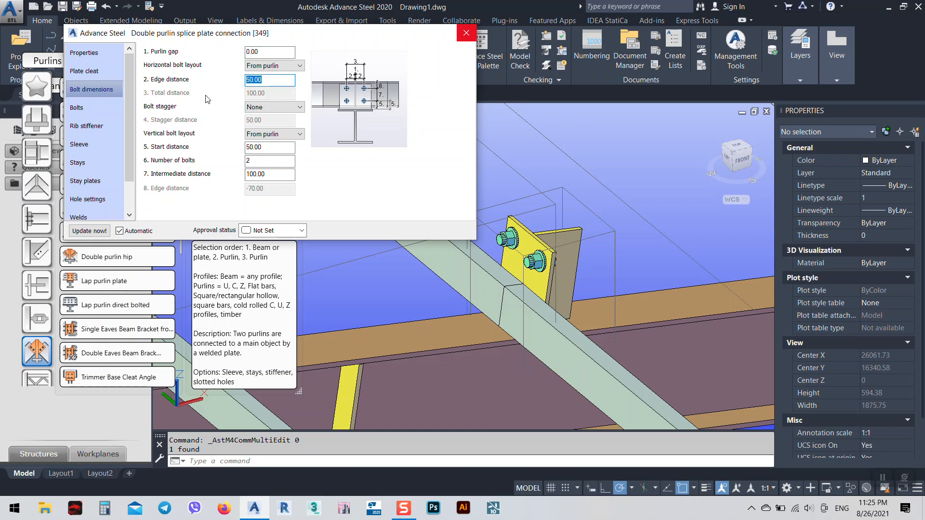
left_click(268, 147)
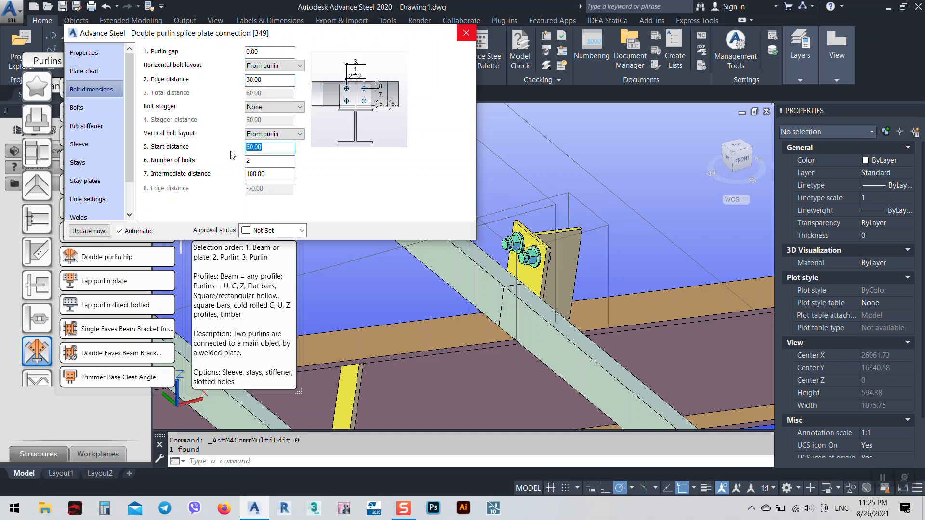
left_click(278, 160)
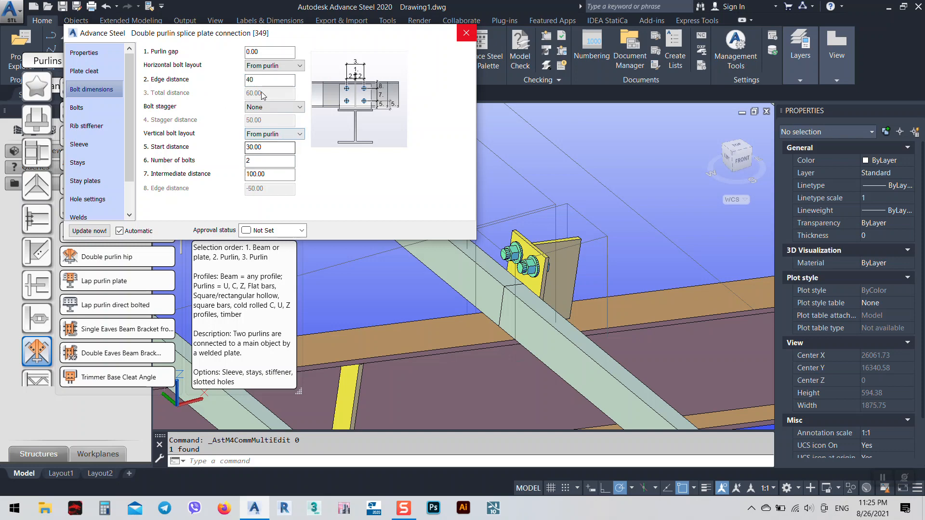
left_click(280, 149)
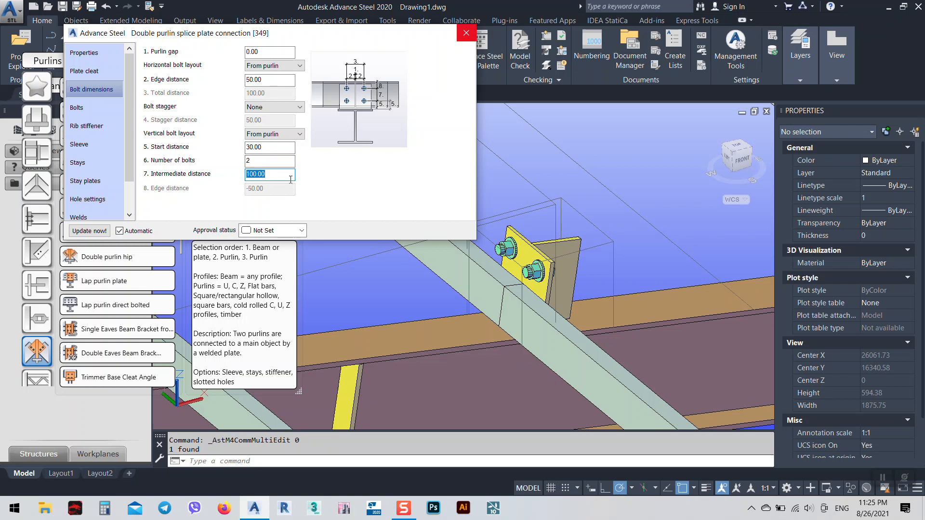
left_click(273, 161)
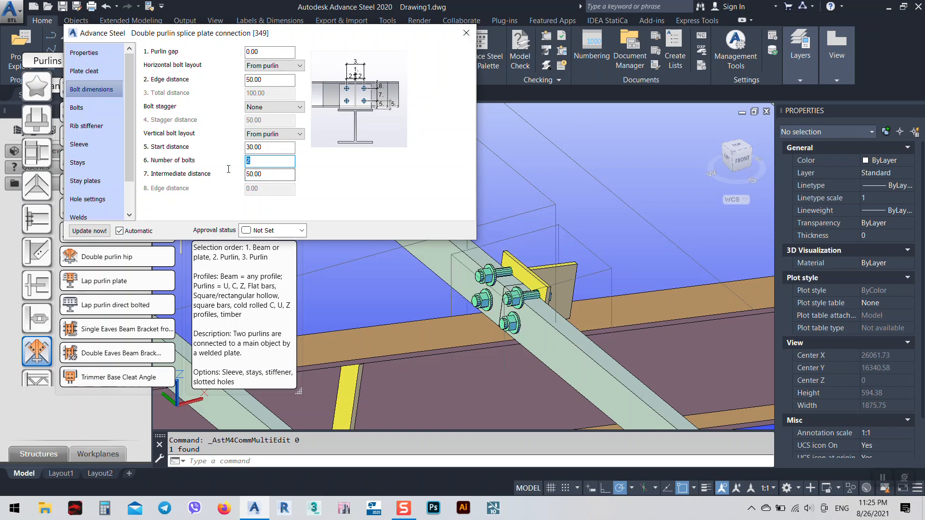
left_click(279, 150)
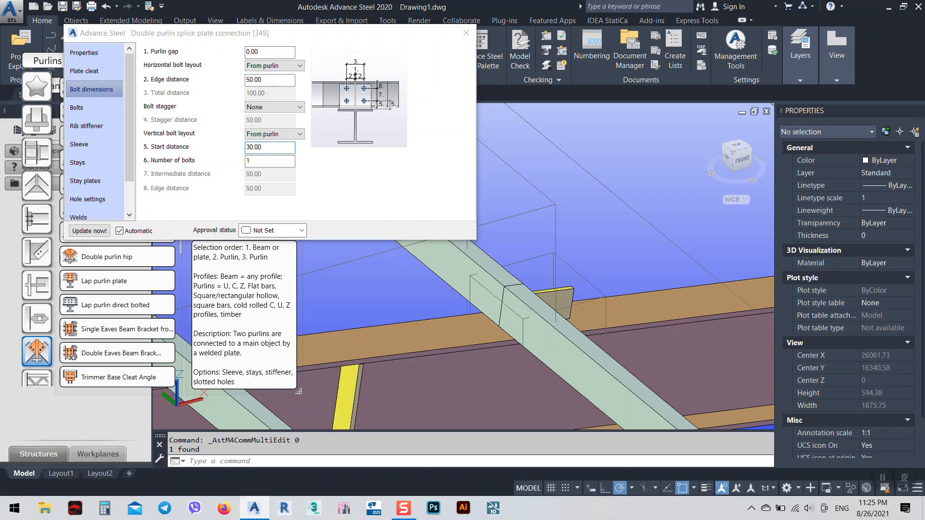
middle_click_drag(600, 369, 648, 296, "shift")
scroll(648, 296, "down", 6)
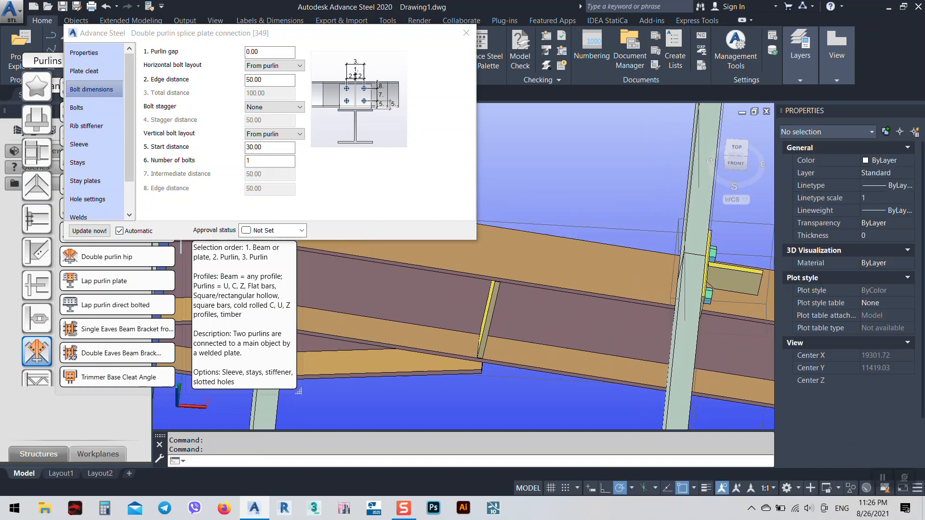
left_click(466, 32)
Join the two purlins to the rafter with a Double purlin splice plate at the joint just left of the ridge end plates.
middle_click_drag(501, 347, 637, 241, "shift")
scroll(630, 233, "up", 5)
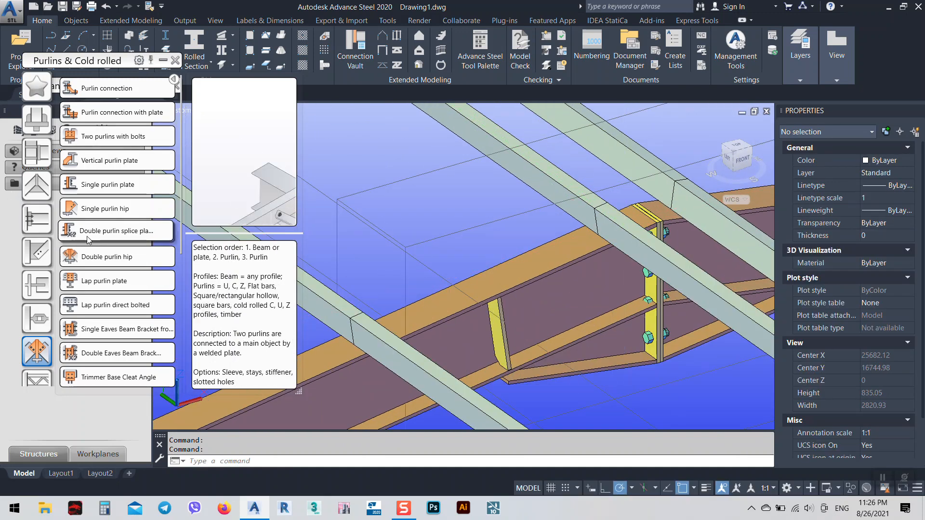
left_click(102, 253)
left_click(581, 258)
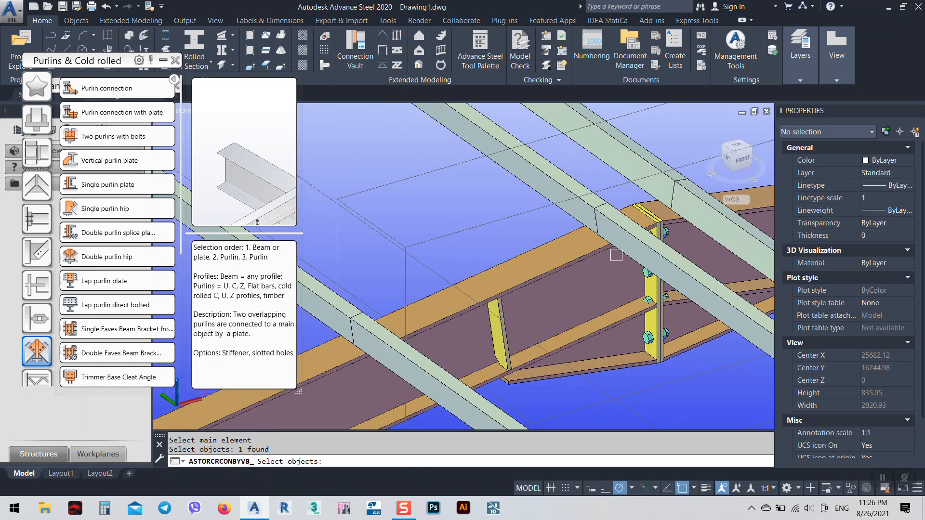
key("Return")
key("Return")
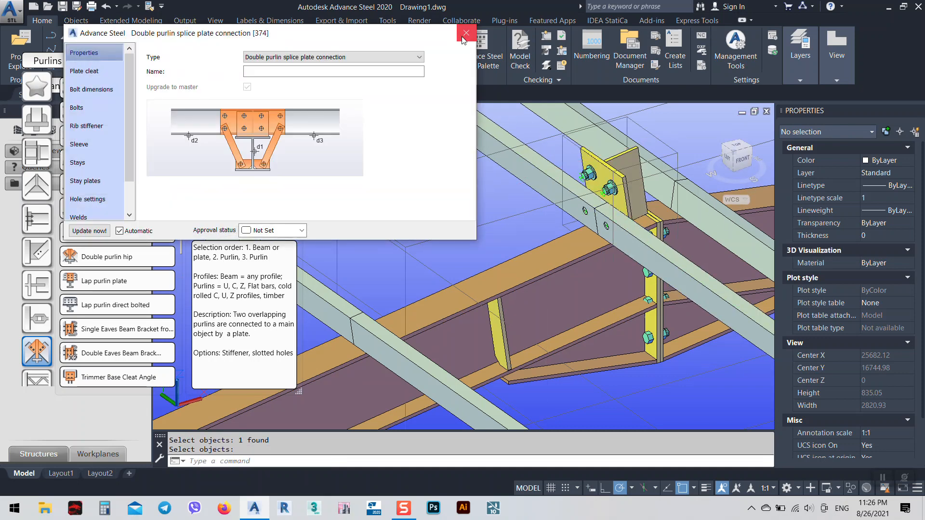
left_click(463, 39)
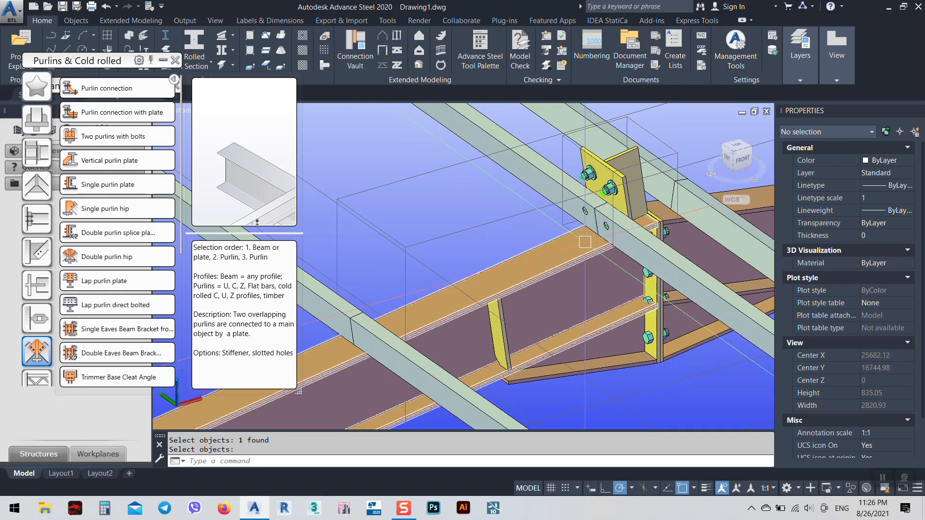
Open the properties of the ridge splice plate connection and review its plate cleat and bolt dimension settings.
double_click(561, 224)
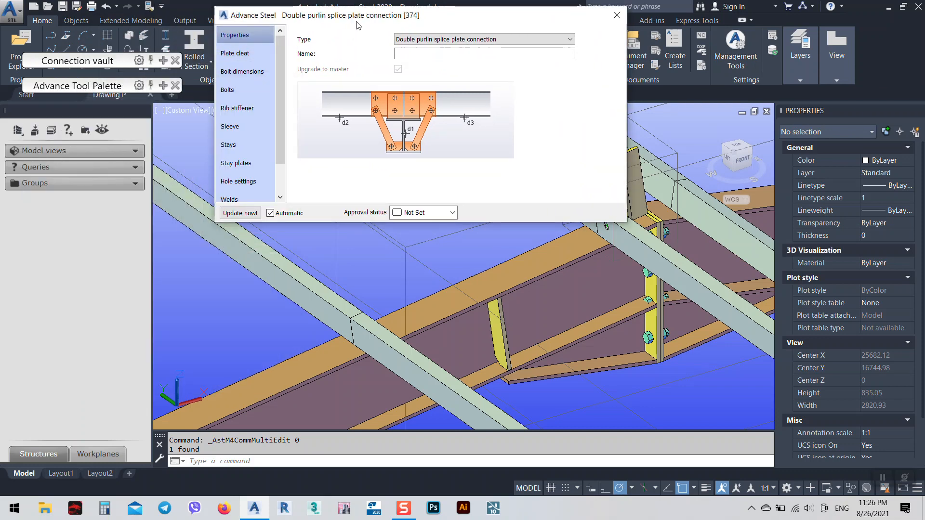
left_click_drag(358, 25, 191, 71)
left_click(96, 98)
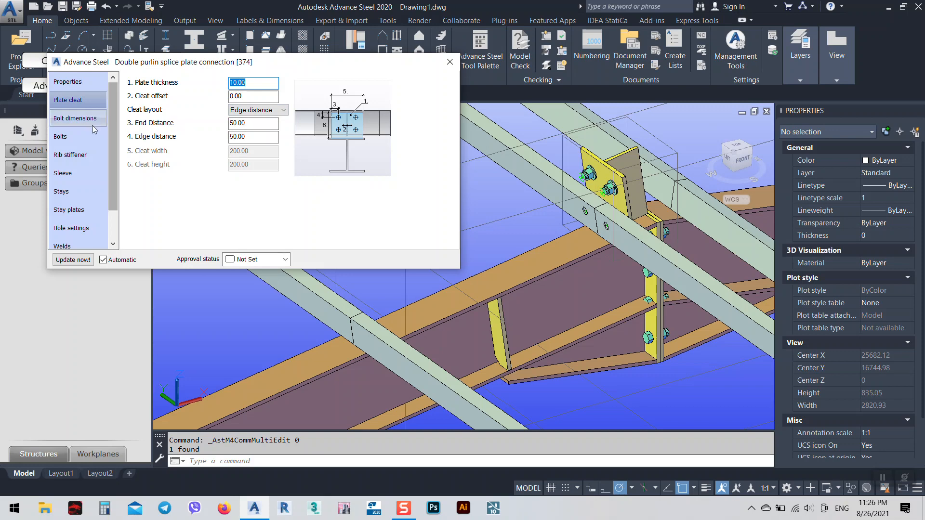
left_click(77, 118)
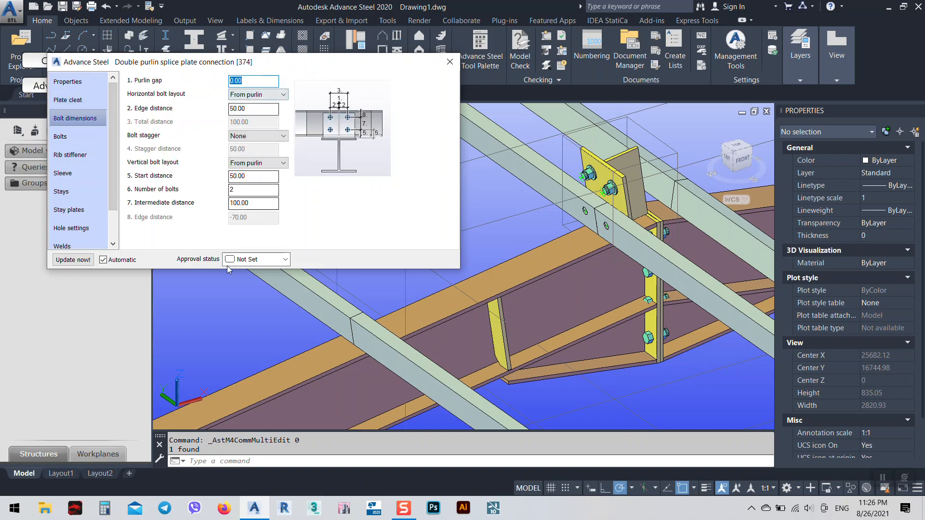
Try the At top bolt stagger on the ridge splice plate connection and return the stagger to None.
left_click(269, 134)
left_click(261, 151)
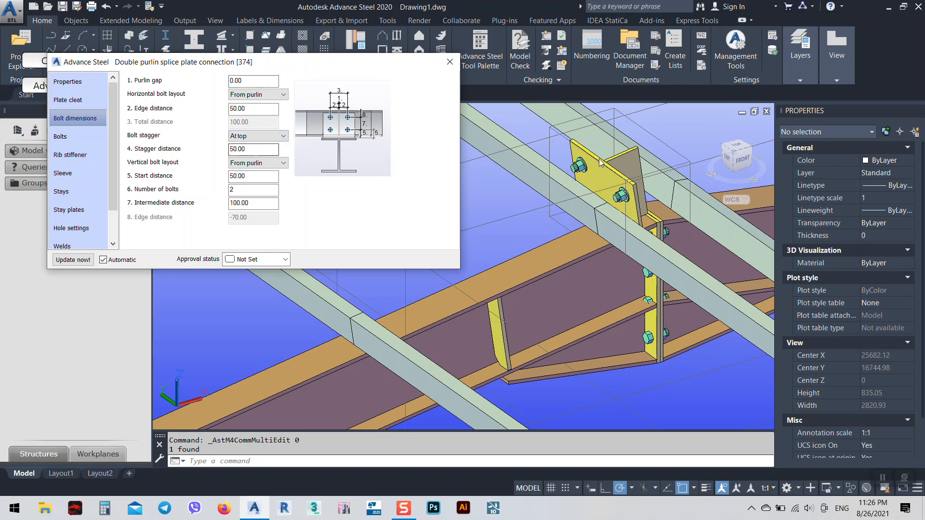
left_click(255, 138)
left_click(238, 146)
left_click(241, 137)
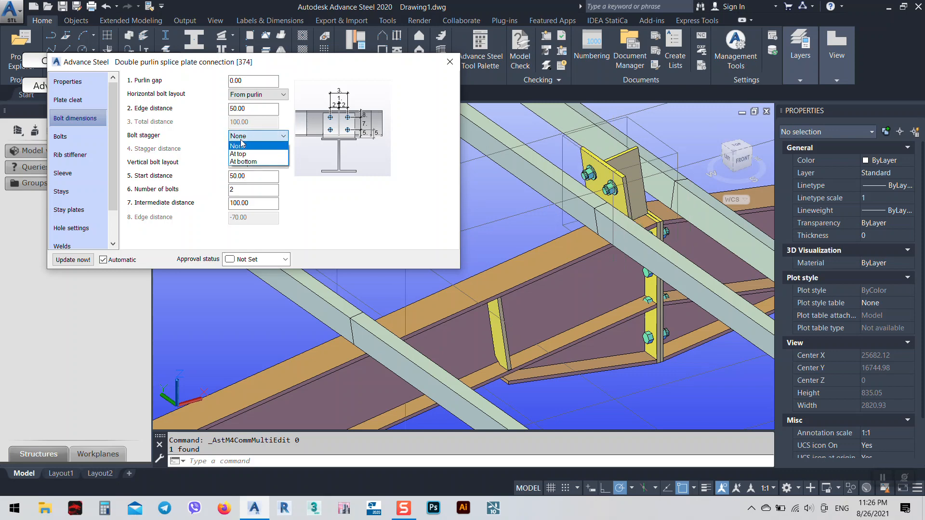
left_click(236, 147)
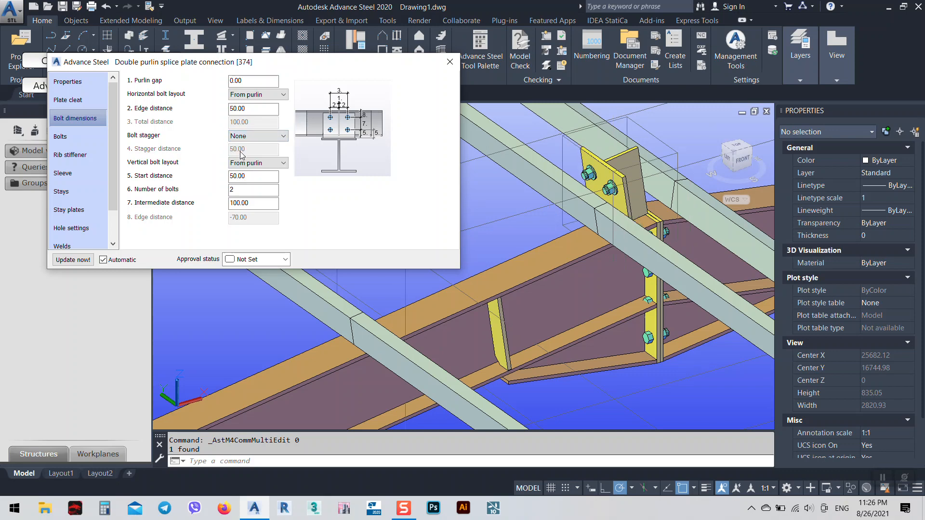
Set the connection's rib stiffener location to Centered on main and its height layout to Total.
left_click(60, 137)
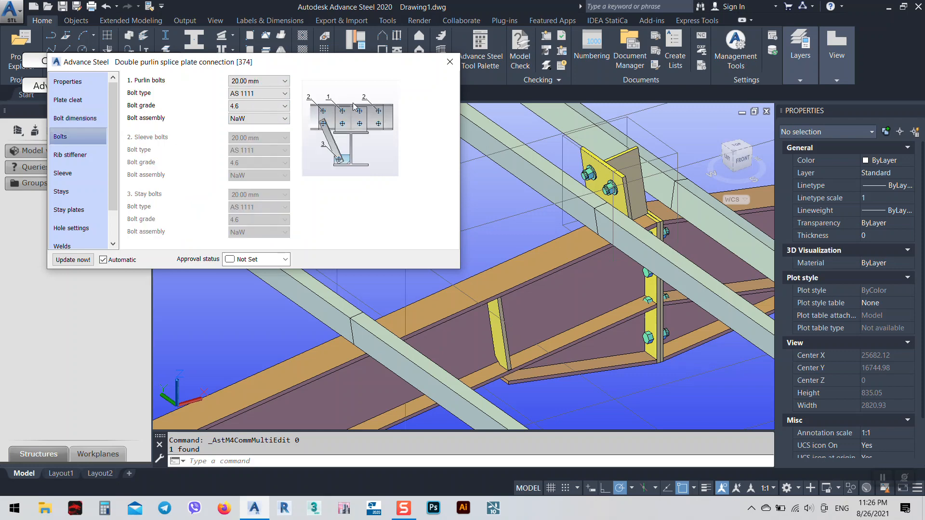
left_click(92, 155)
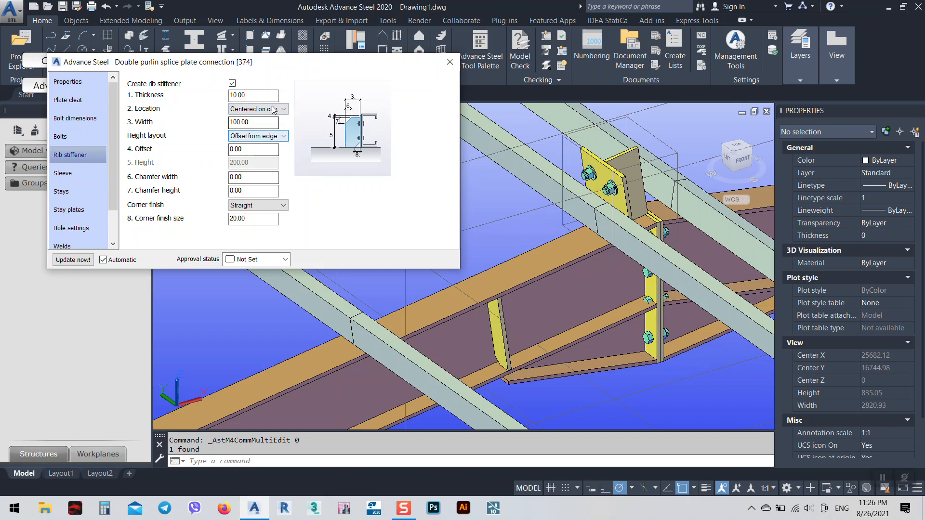
left_click(256, 109)
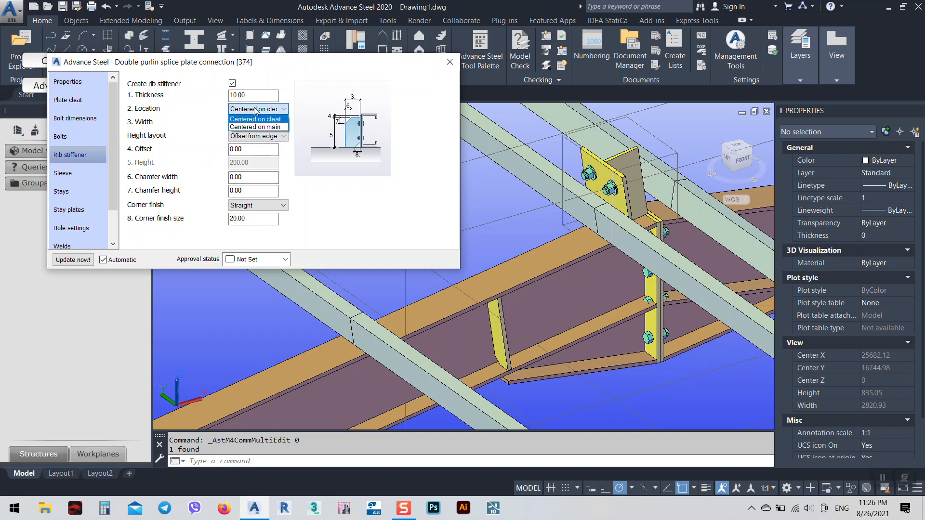
left_click(268, 127)
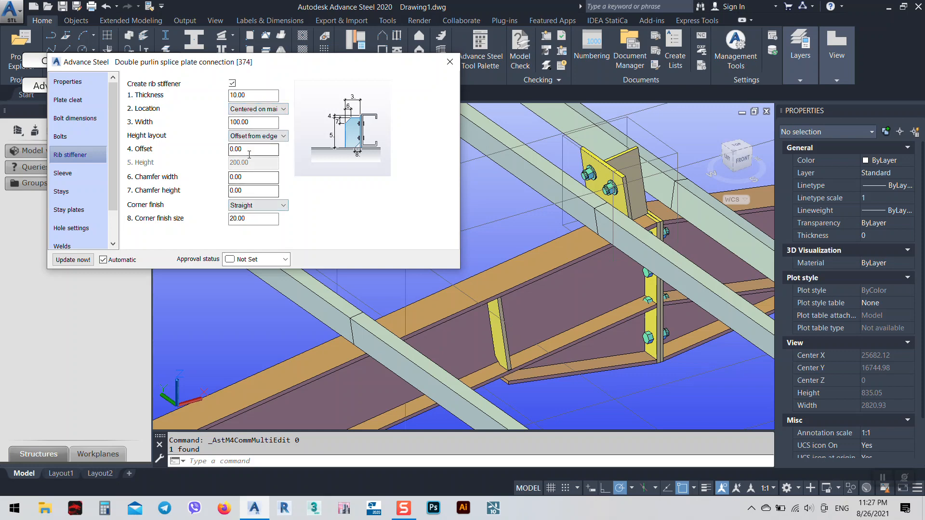
left_click(250, 138)
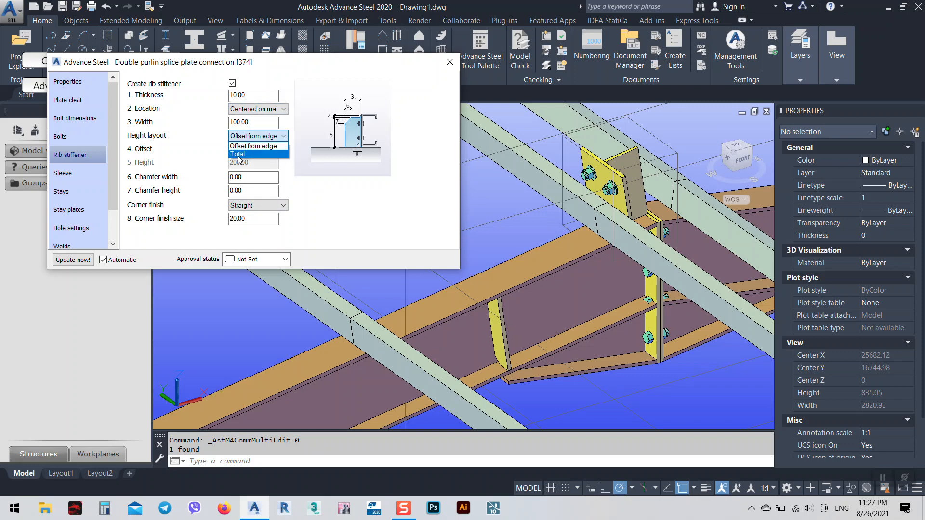
left_click(238, 155)
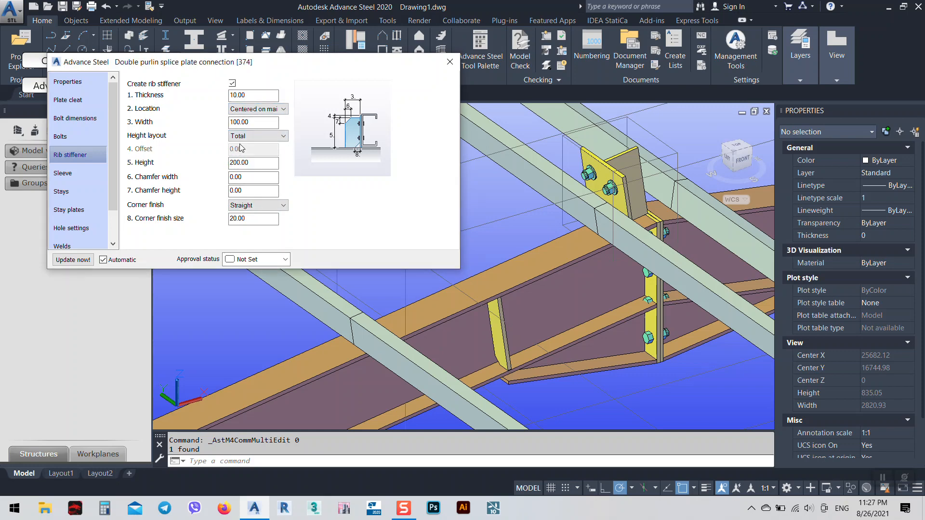
Review the connection's sleeve, stays, stay plates, hole, weld and library settings, and close its properties.
left_click(73, 173)
left_click(76, 193)
left_click(77, 210)
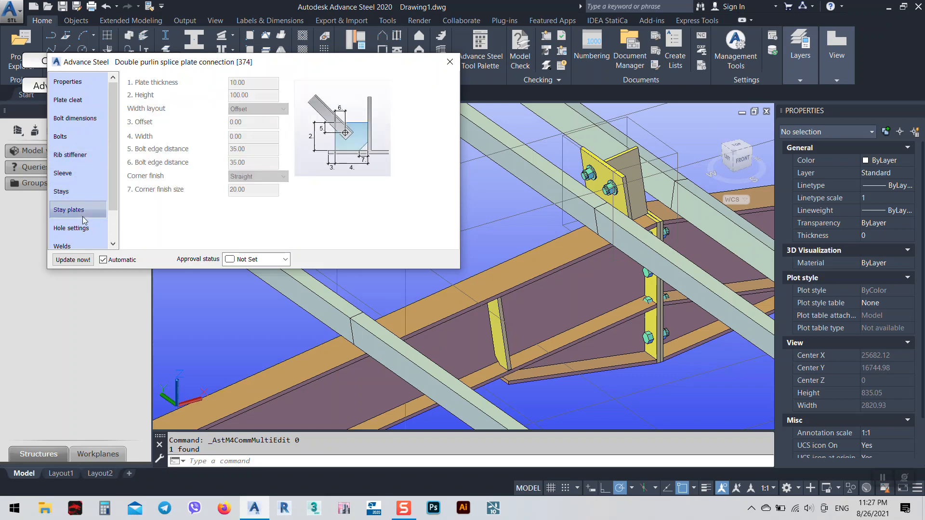
left_click(86, 229)
scroll(86, 230, "down", 1)
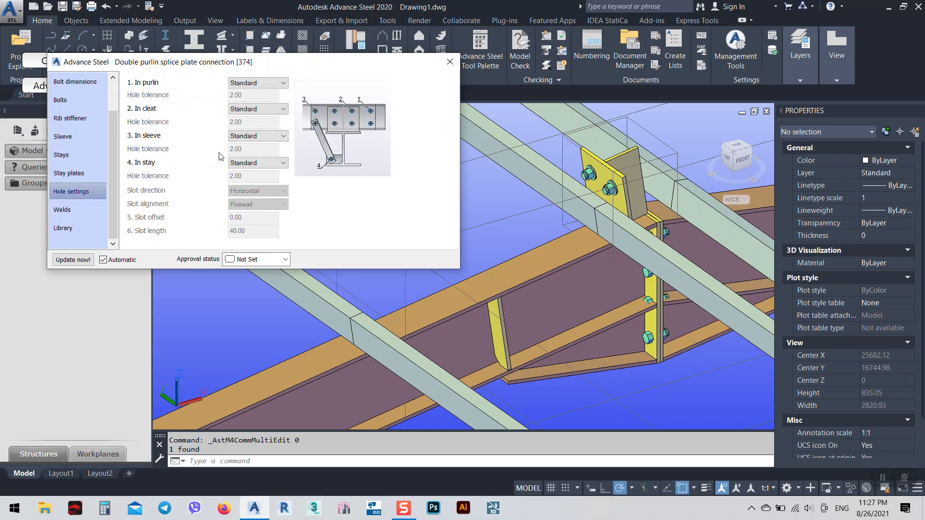
left_click(77, 210)
left_click(84, 229)
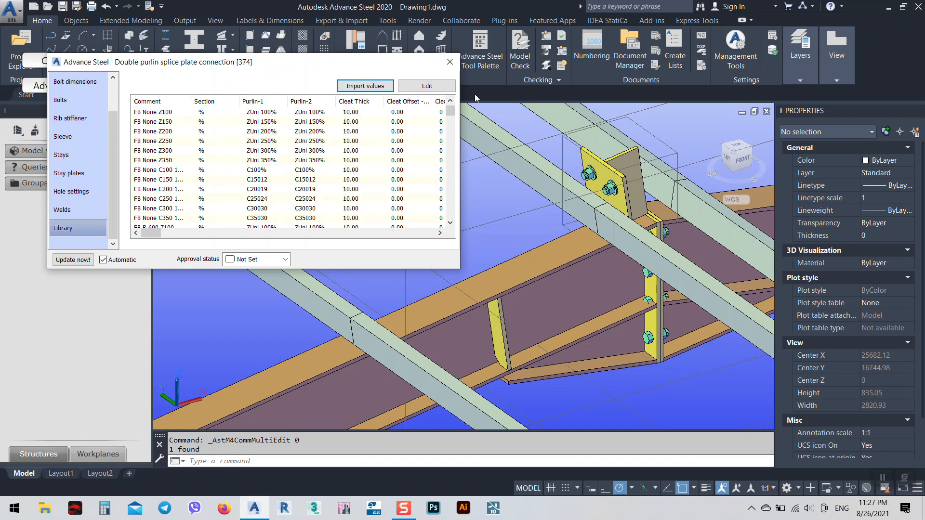
left_click(450, 62)
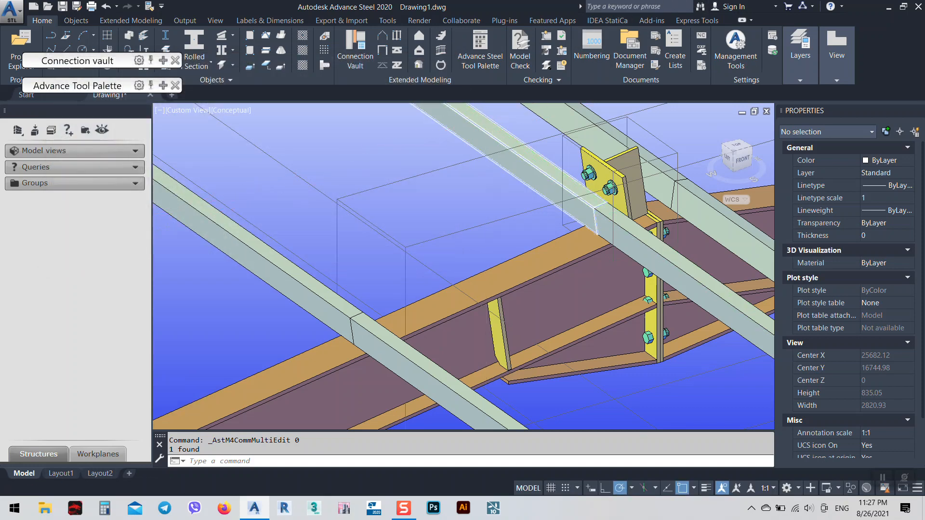
scroll(495, 197, "down", 2)
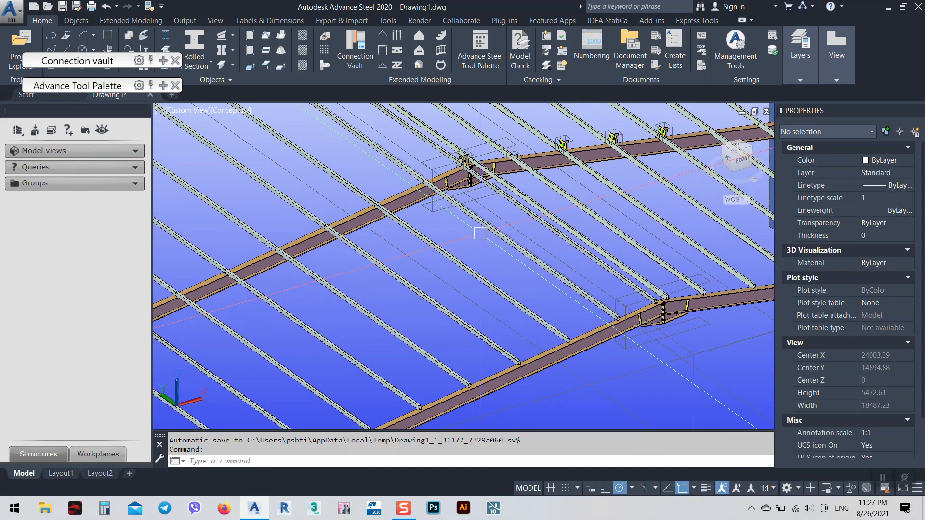
scroll(480, 233, "up", 5)
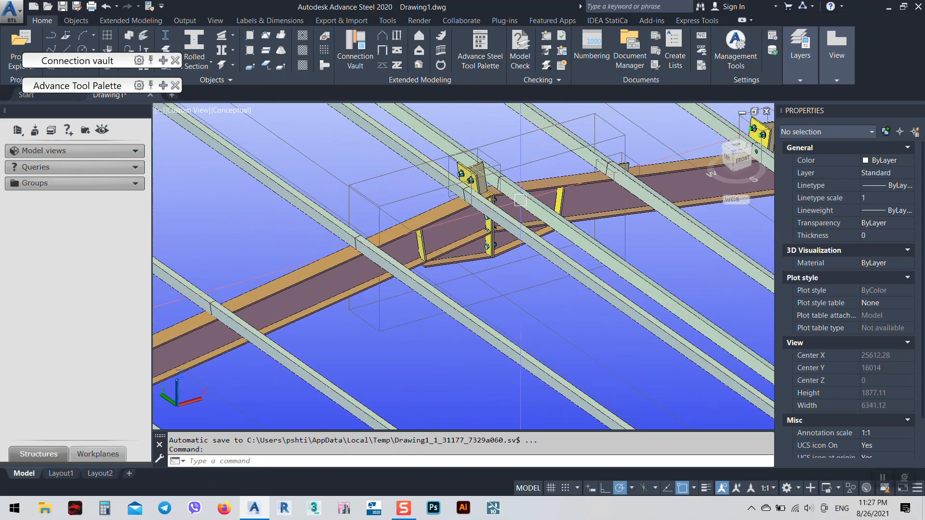
scroll(478, 169, "up", 3)
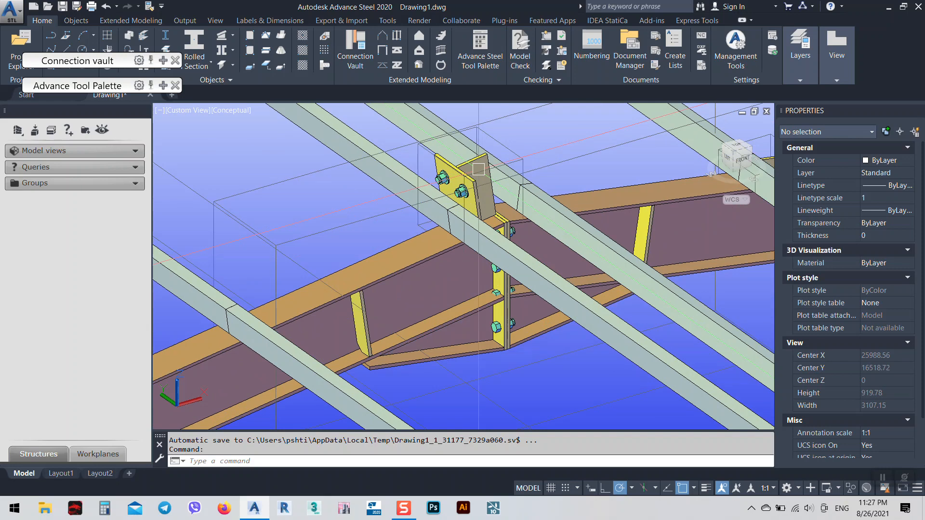
Inspect the bolted splice plate at the ridge and check the section properties of the adjoining purlin beam.
mouse_move(459, 213)
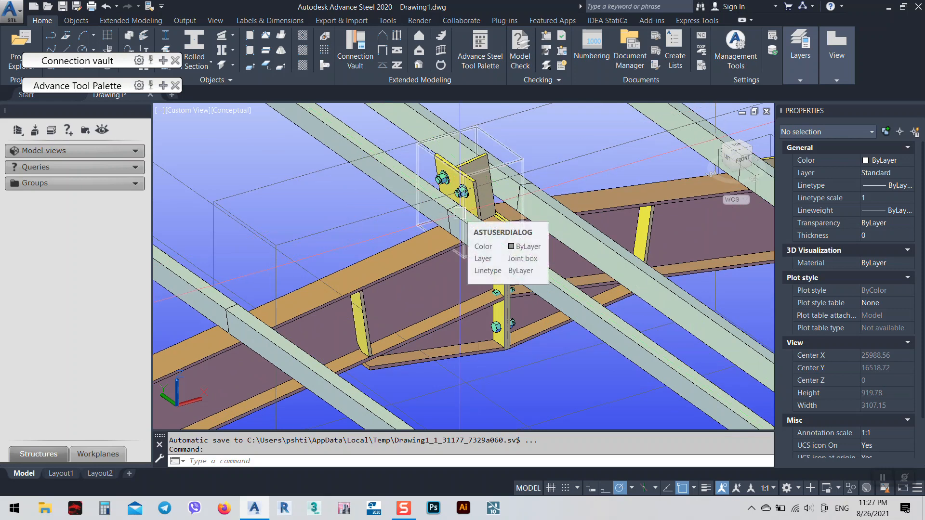
scroll(436, 162, "up", 2)
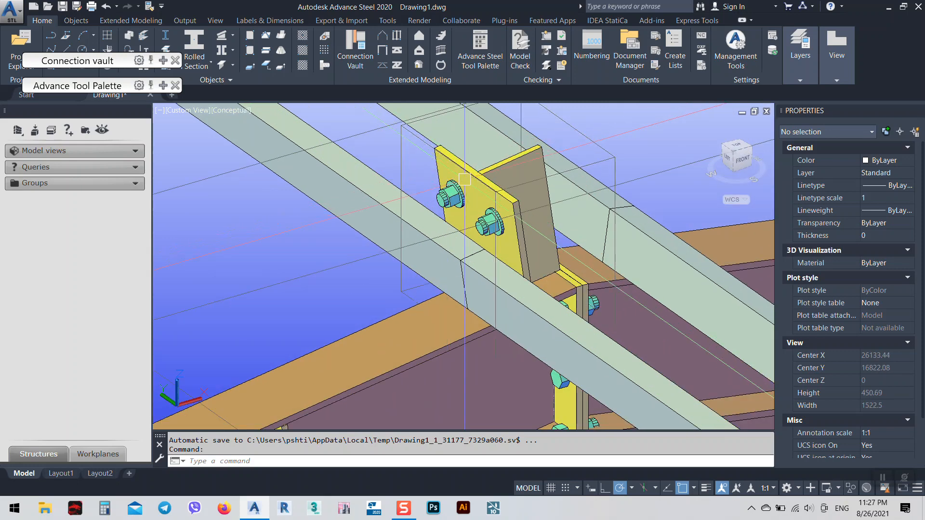
scroll(452, 164, "up", 2)
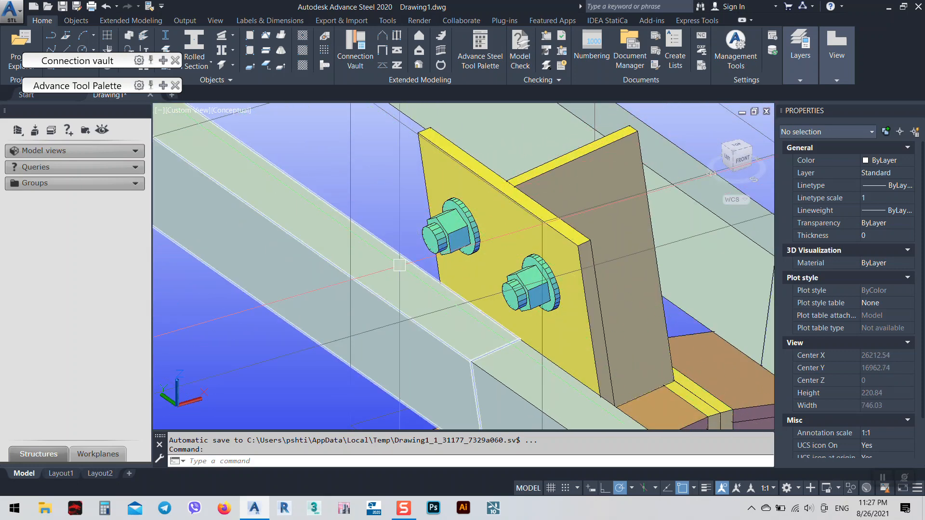
scroll(427, 272, "down", 3)
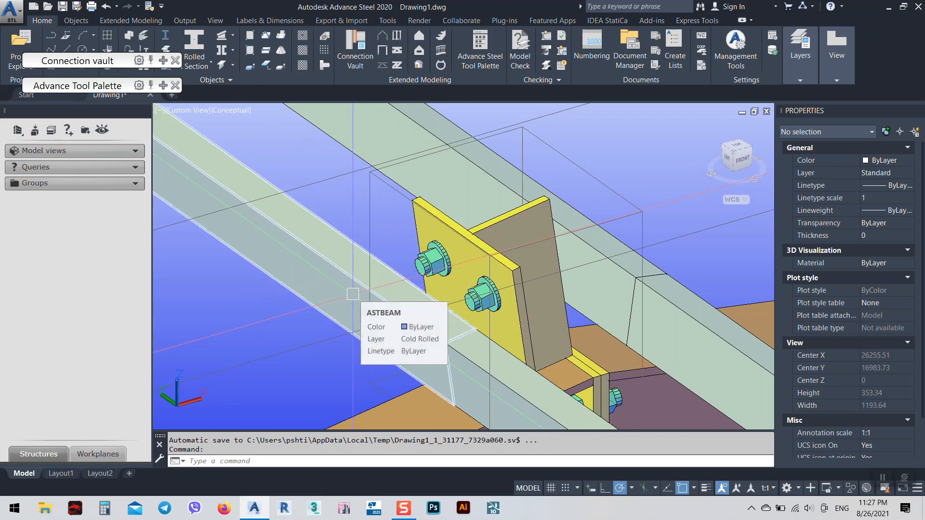
double_click(350, 261)
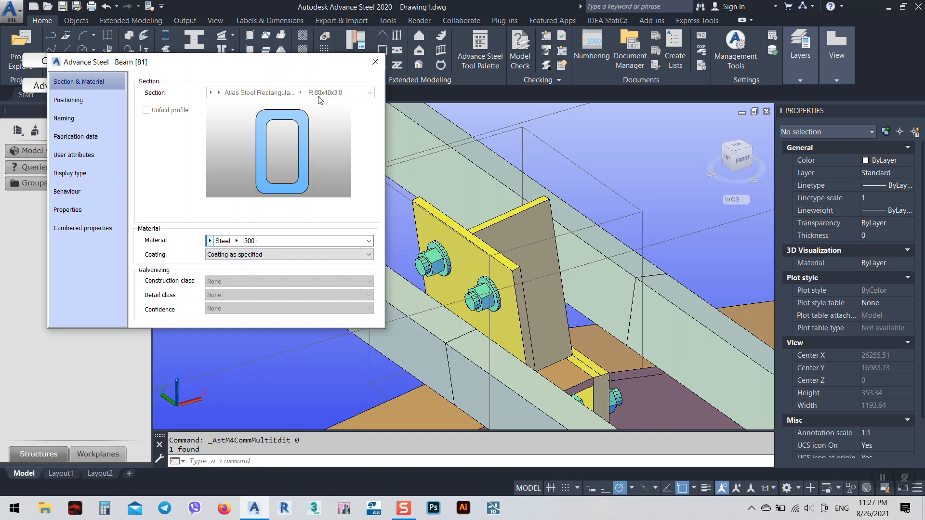
left_click(375, 62)
scroll(394, 279, "down", 2)
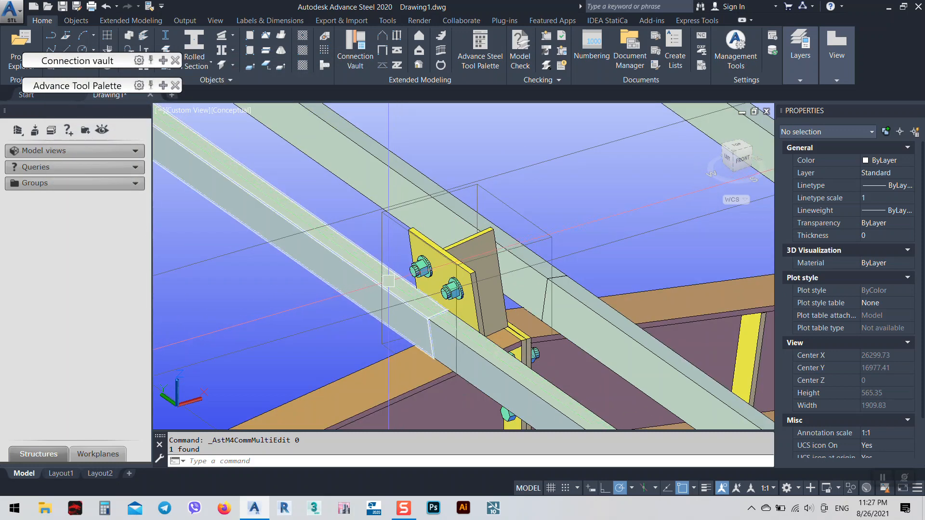
Open the properties of the Purlins structural element and browse the available section families and sizes, including the All catalogue.
scroll(394, 213, "down", 8)
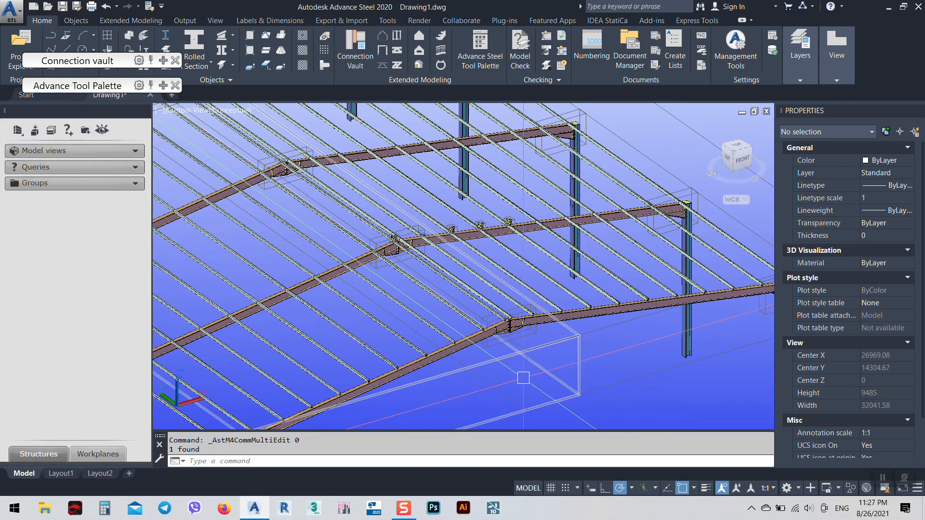
middle_click_drag(495, 368, 519, 256)
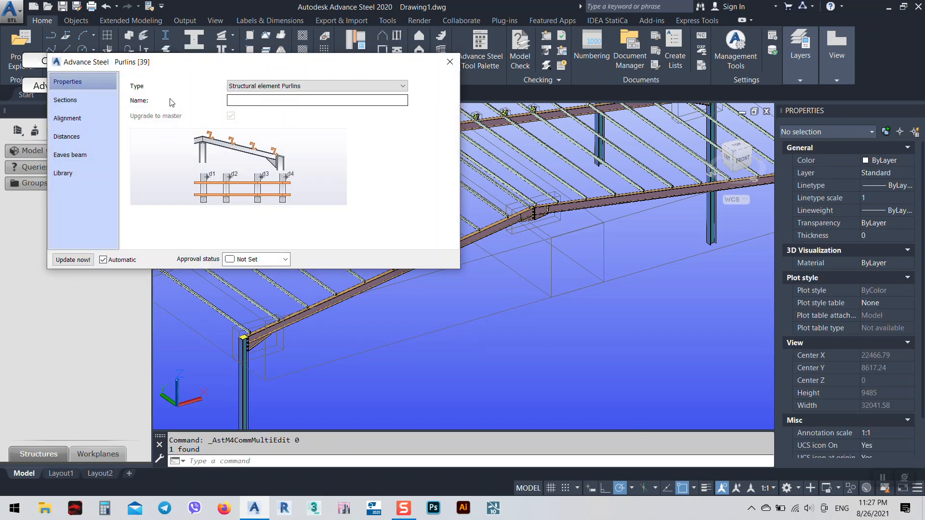
left_click(76, 108)
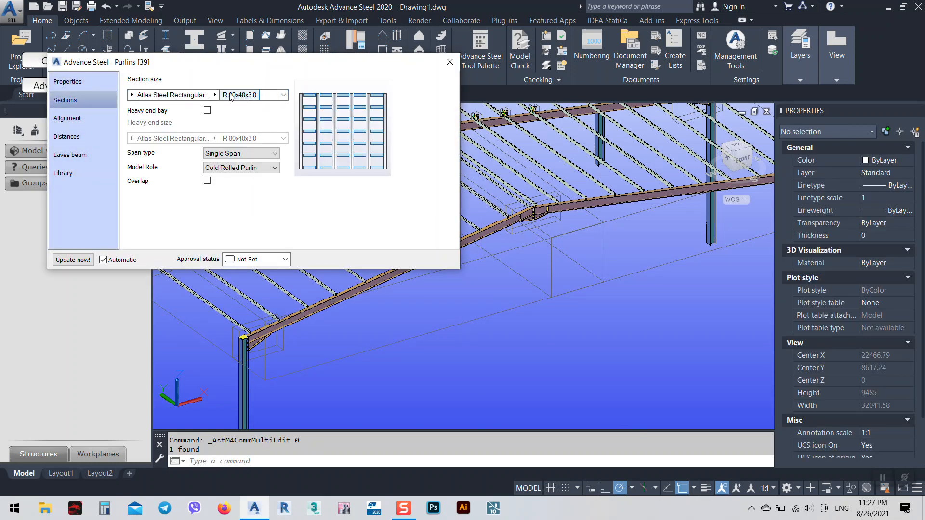
left_click(215, 95)
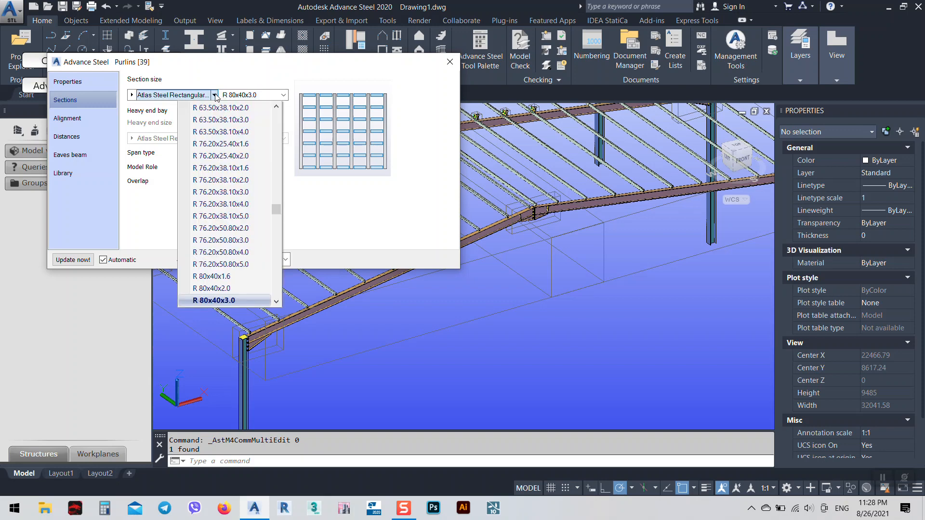
left_click(183, 78)
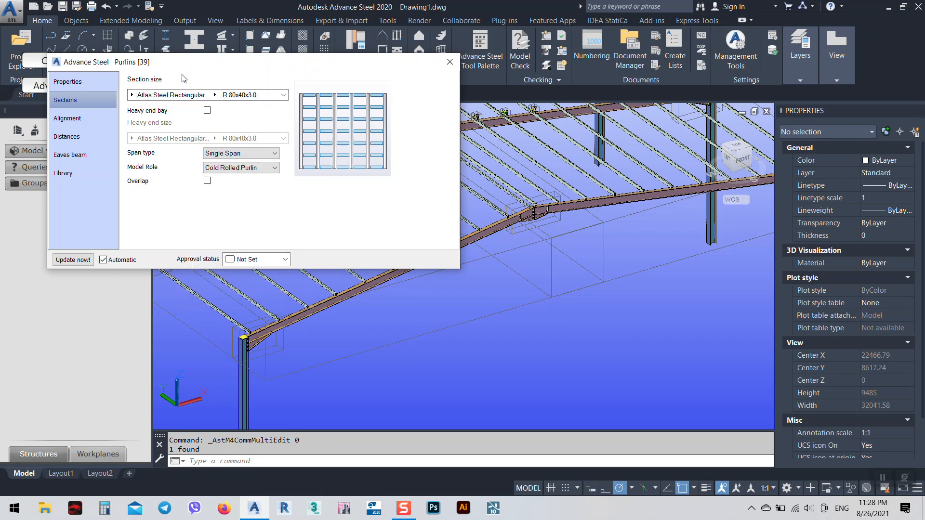
left_click(131, 95)
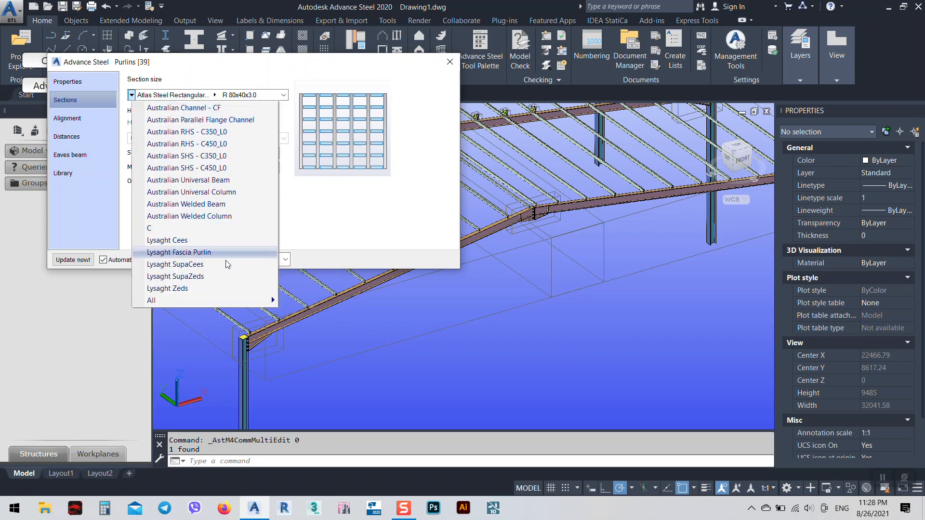
mouse_move(248, 299)
scroll(378, 202, "down", 3)
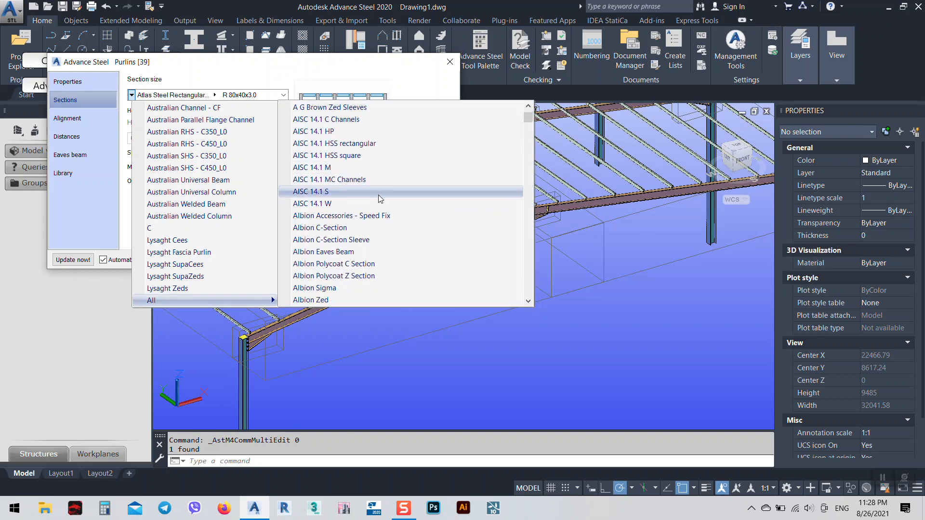
scroll(371, 236, "down", 3)
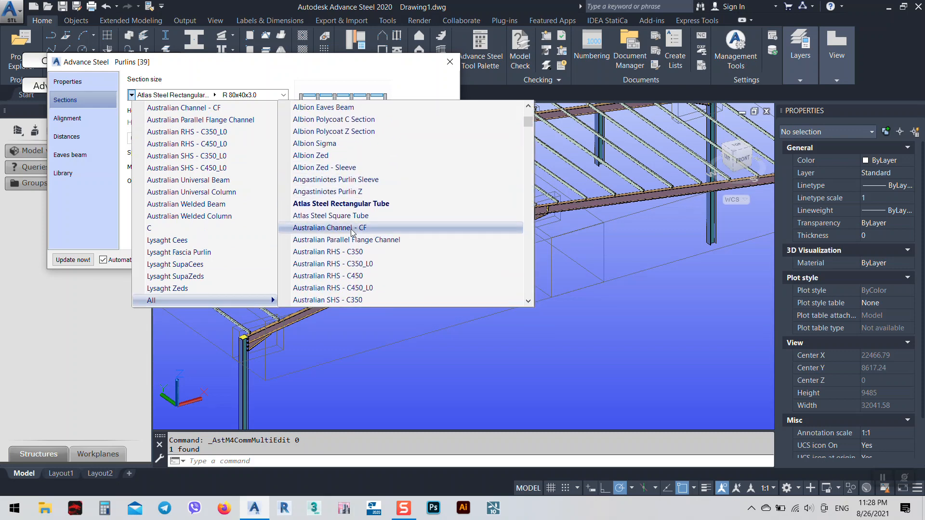
left_click_drag(333, 64, 352, 99)
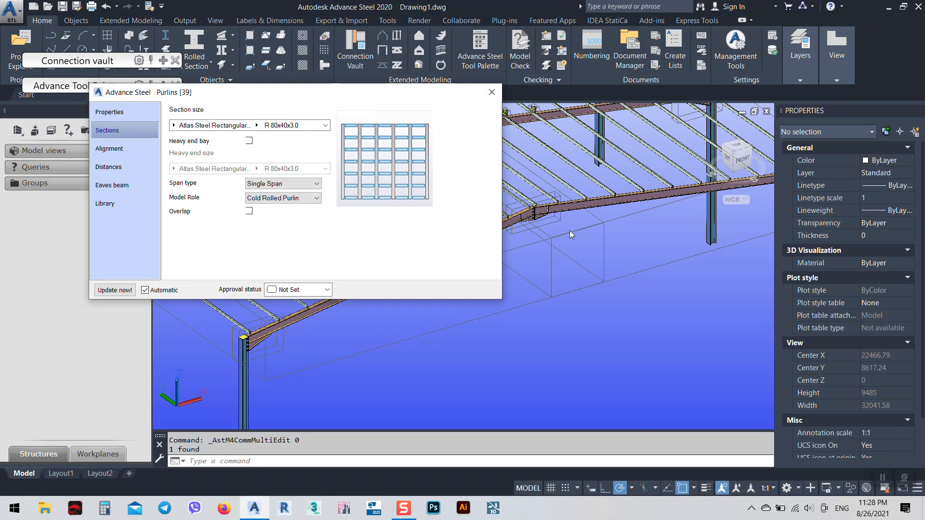
Compare the purlin settings with the ridge joint in the model, review the alignment options, and close the purlin properties.
left_click_drag(284, 95, 192, 133)
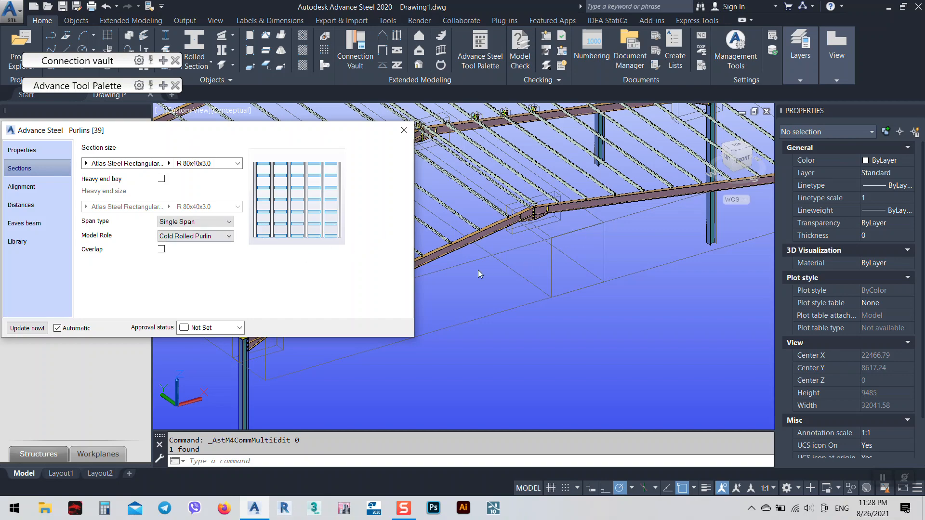
middle_click_drag(562, 261, 567, 259, "shift")
scroll(567, 260, "up", 10)
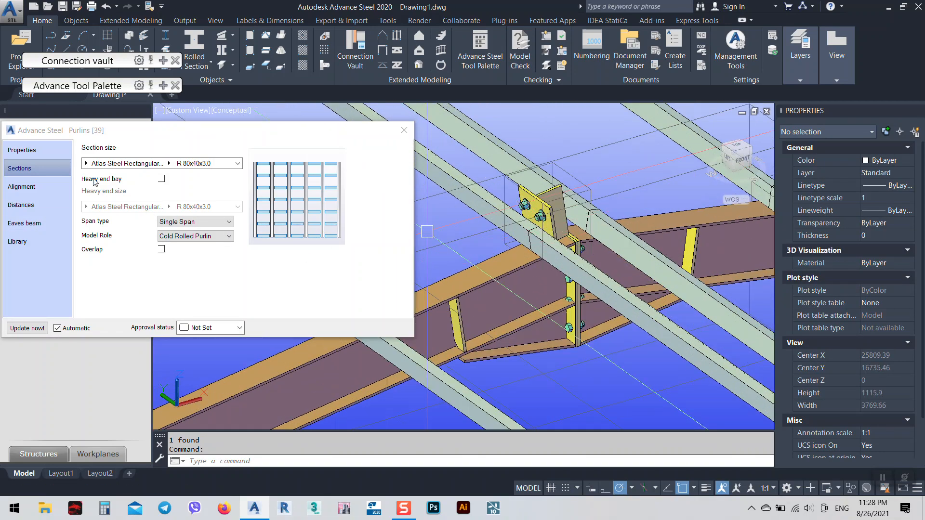
left_click_drag(139, 135, 158, 114)
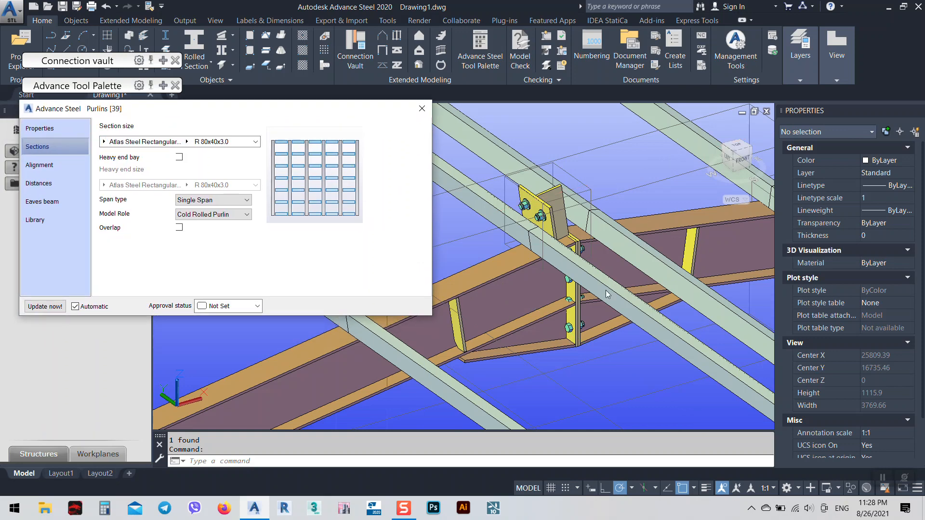
left_click(39, 164)
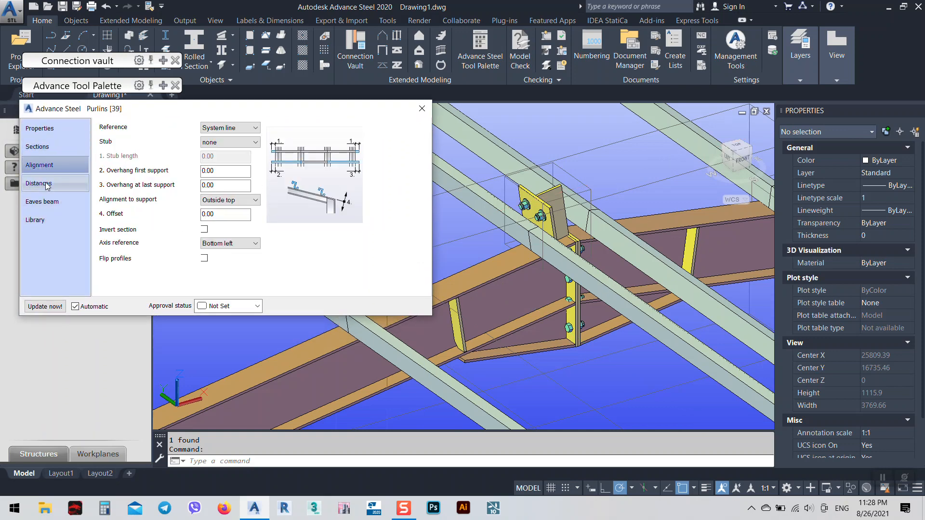
left_click(426, 115)
Start the multiple slave joint transfer with the ridge purlin splice connection as source and the middle frame's unconnected rafter as first input.
middle_click_drag(423, 202, 530, 193, "shift")
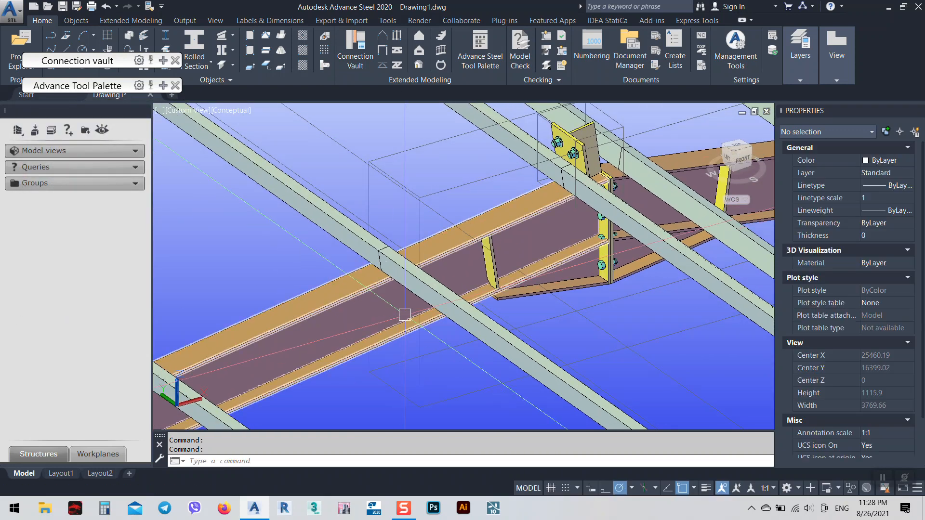
scroll(644, 144, "down", 4)
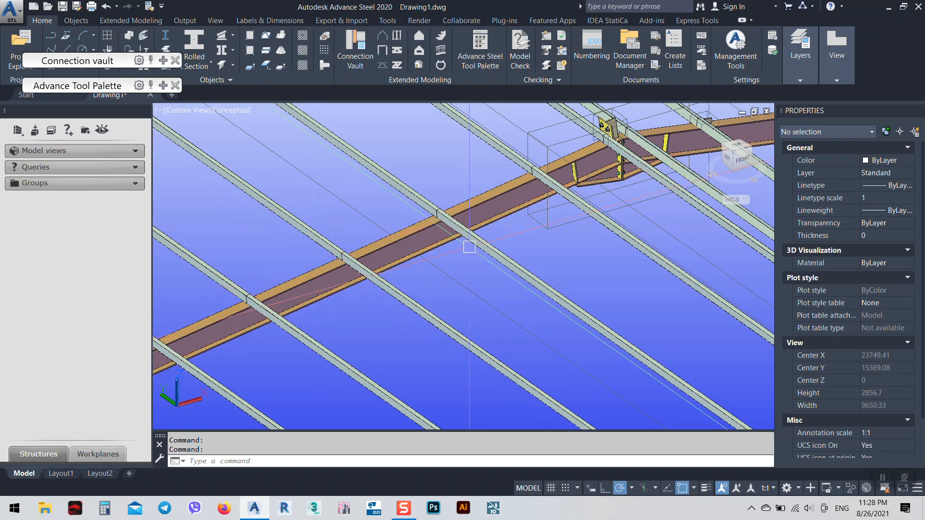
left_click(167, 87)
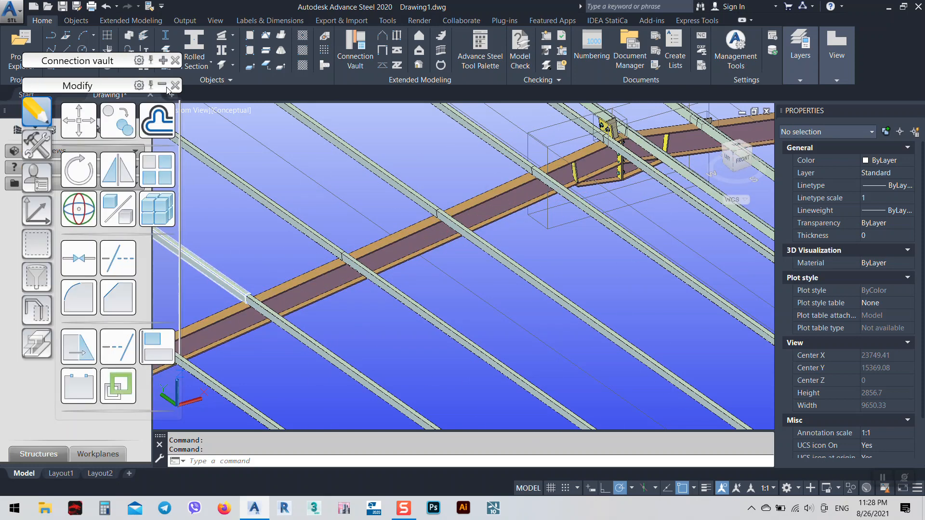
left_click(43, 153)
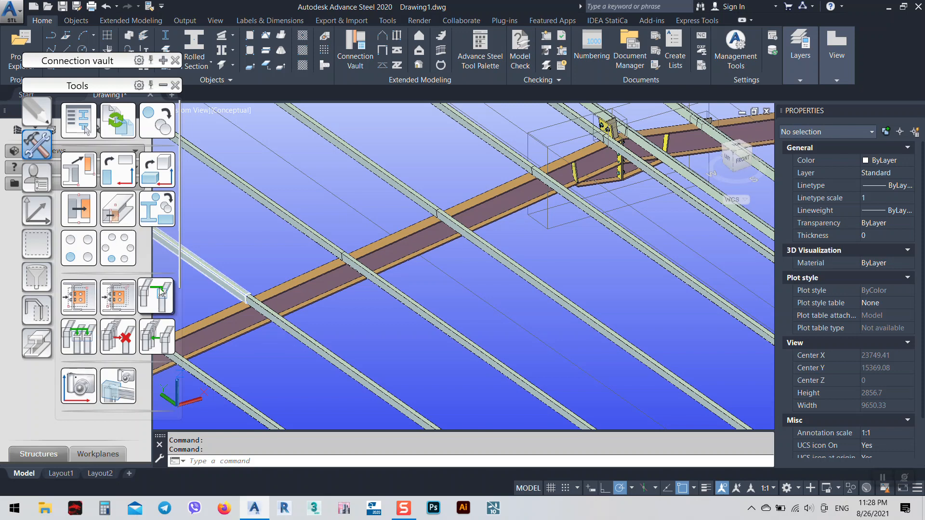
left_click(78, 334)
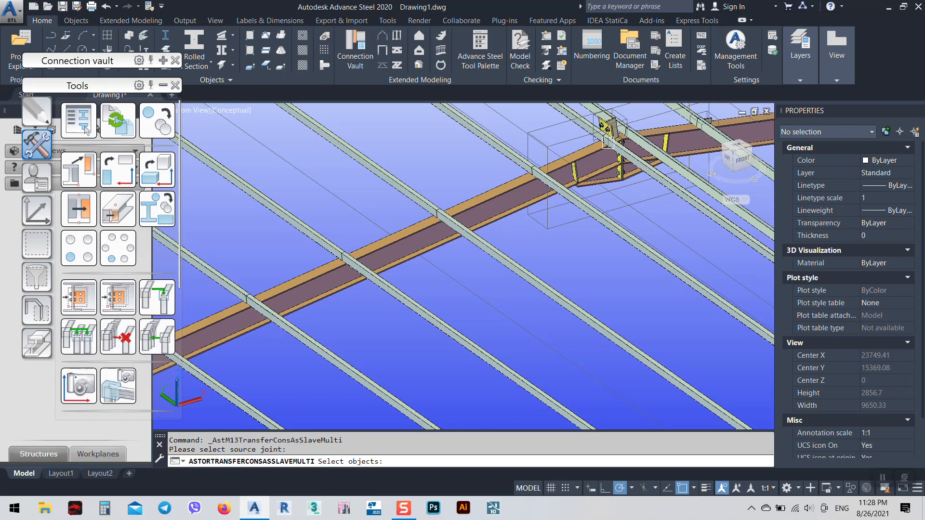
scroll(578, 186, "up", 4)
left_click(578, 187)
key("Return")
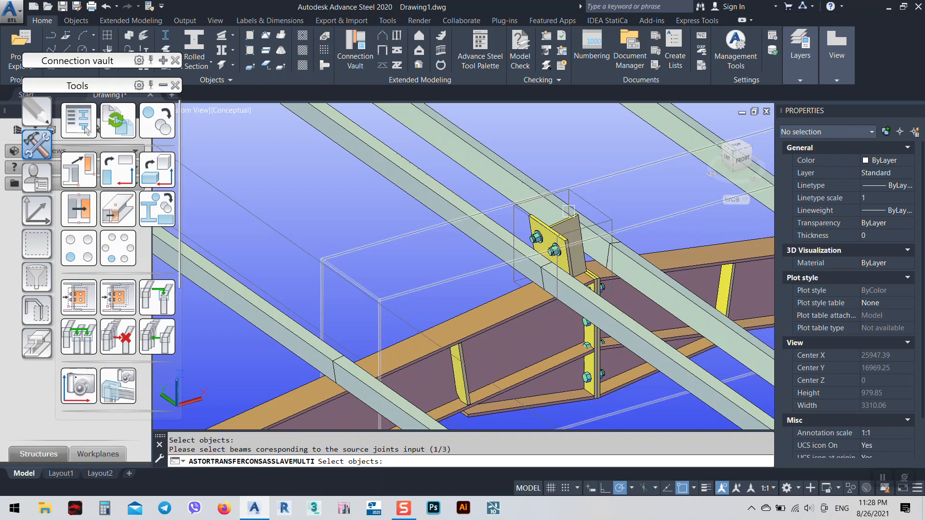
scroll(568, 217, "down", 6)
left_click(480, 268)
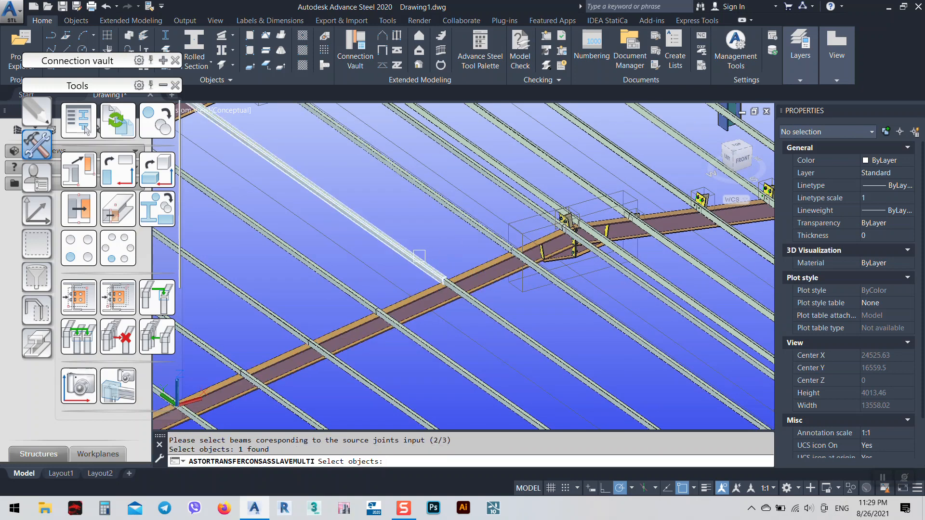
Select the purlins on the far side of that rafter, from ridge to eaves, as the second joint input.
left_click(406, 259)
left_click(321, 291)
middle_click_drag(322, 295, 392, 200)
left_click(404, 221)
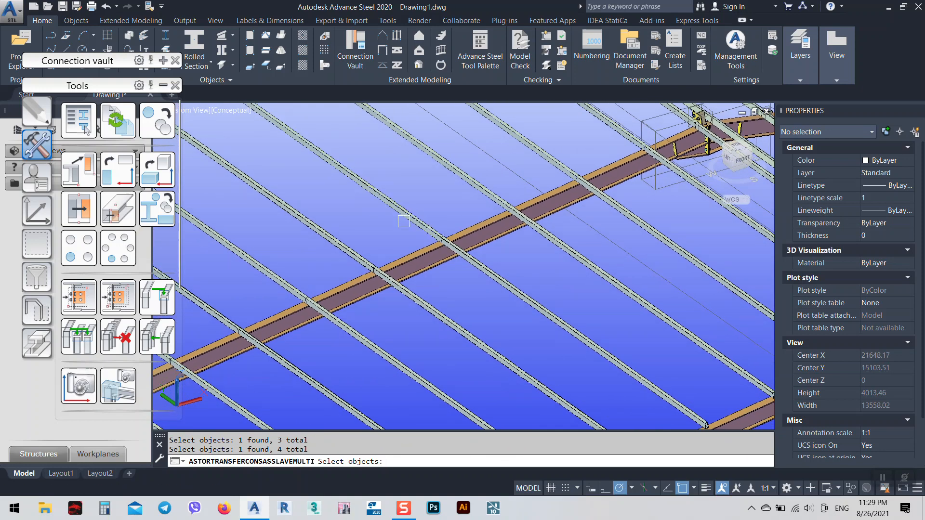
left_click(289, 261)
left_click(243, 278)
middle_click_drag(244, 279, 428, 220)
left_click(428, 220)
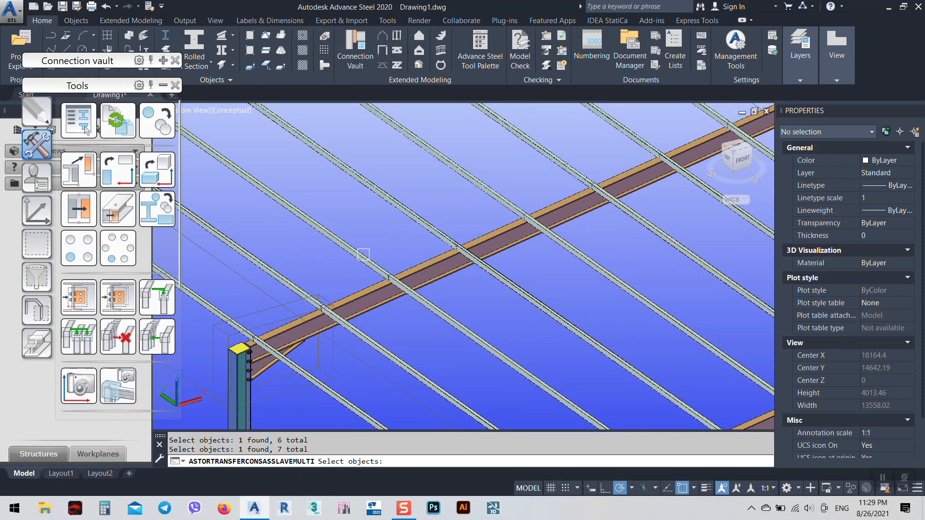
left_click(295, 280)
left_click(216, 314)
scroll(216, 316, "down", 4)
key("Return")
Select the ten matching purlins on the near side of the rafter as the third input and create the slave splice connections.
scroll(485, 250, "up", 3)
left_click(509, 248)
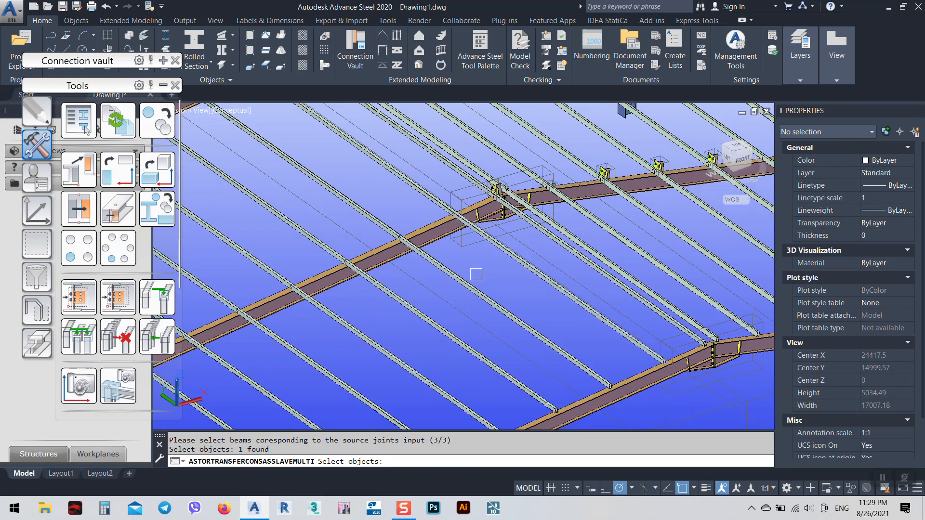
left_click(459, 279)
left_click(417, 308)
left_click(366, 324)
left_click(308, 345)
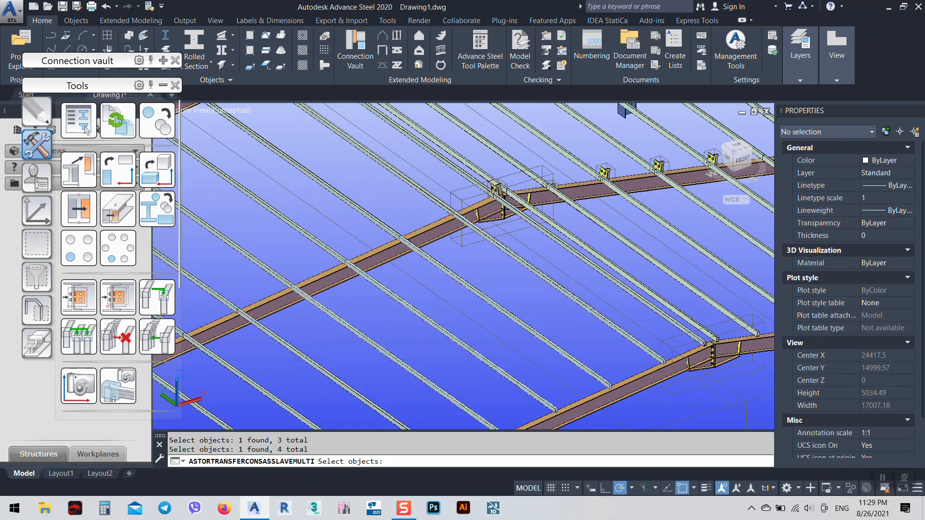
middle_click_drag(261, 358, 424, 248)
left_click(366, 284)
left_click(326, 308)
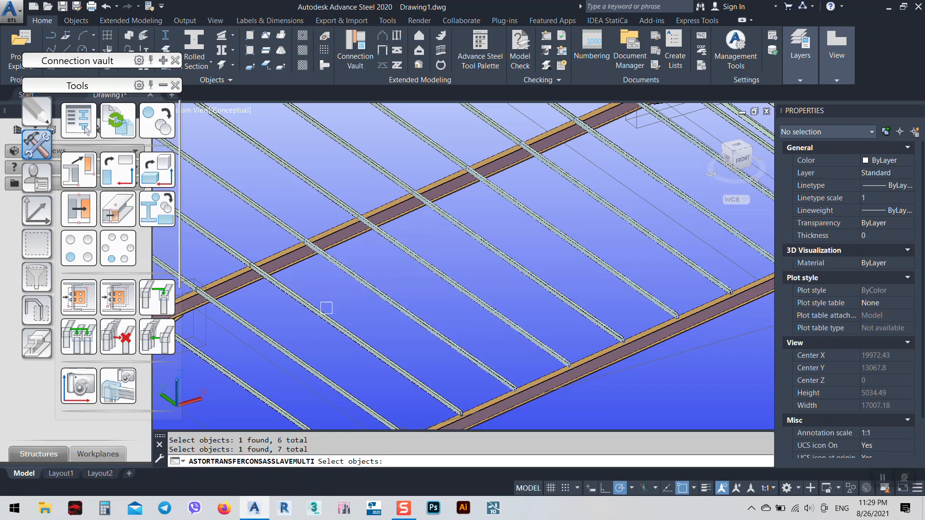
left_click(272, 343)
left_click(256, 379)
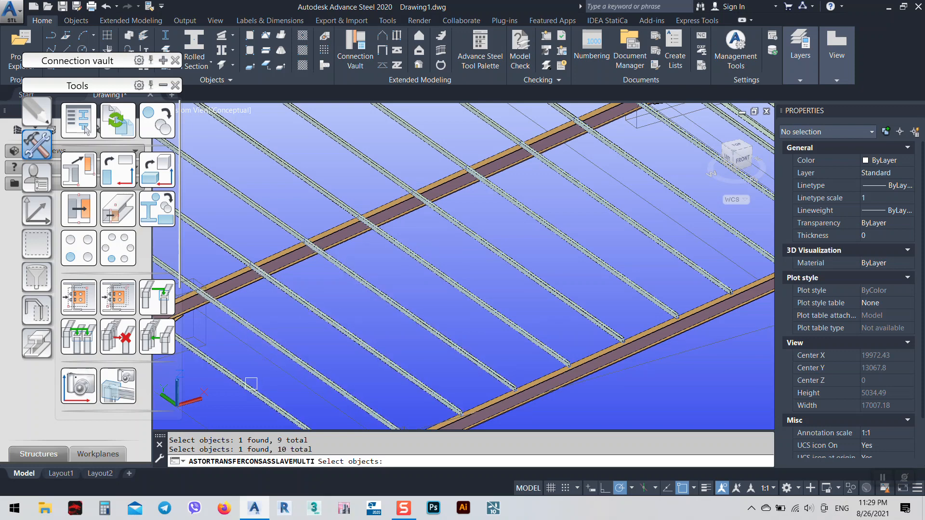
key("Return")
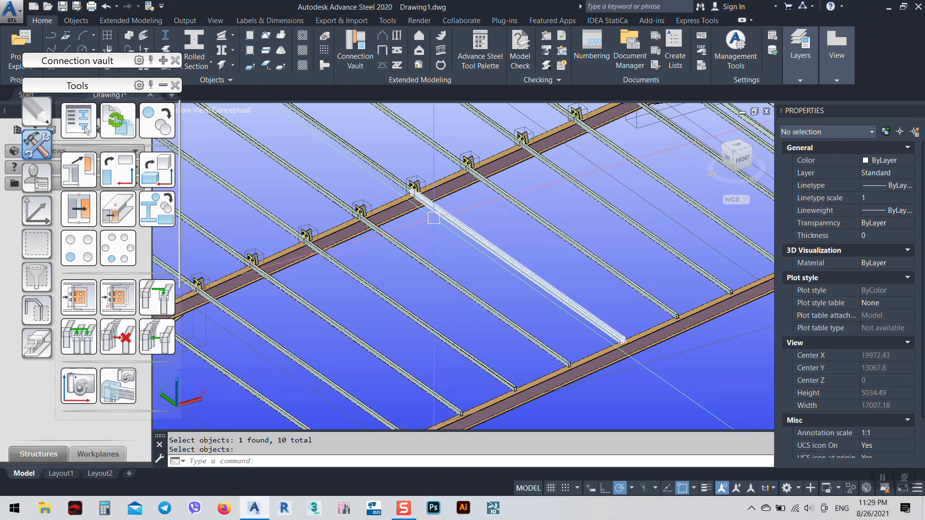
scroll(403, 183, "up", 3)
middle_click_drag(435, 231, 501, 207)
scroll(501, 225, "down", 4)
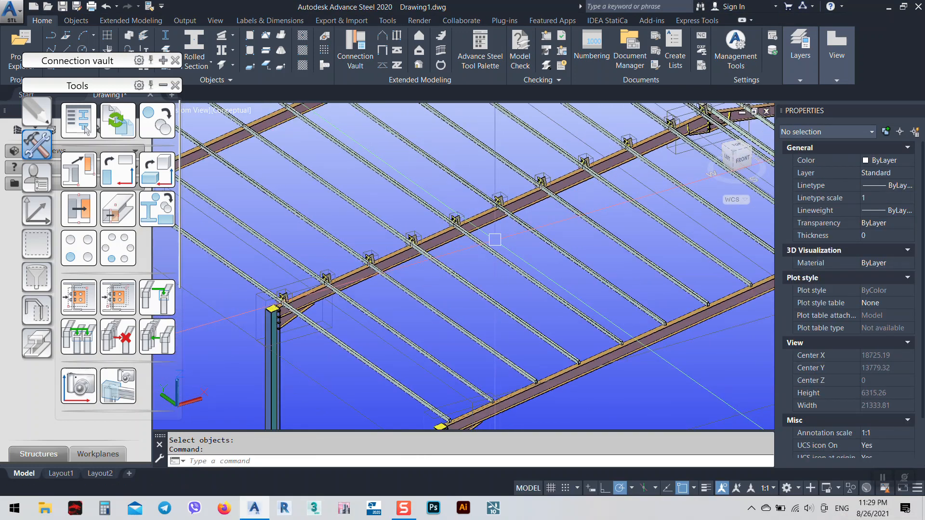
scroll(495, 239, "down", 5)
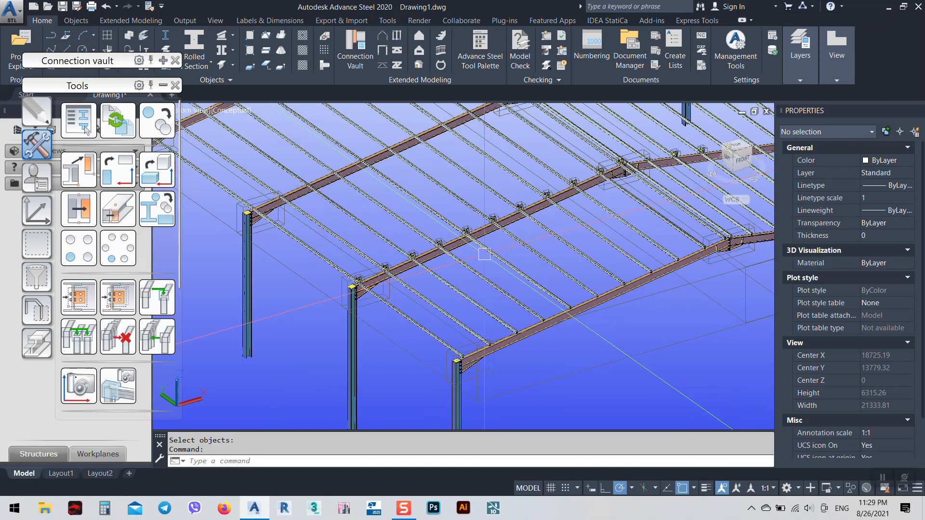
Open the properties of the roof purlins running over the portal frame rafters.
scroll(481, 245, "up", 3)
scroll(480, 245, "up", 2)
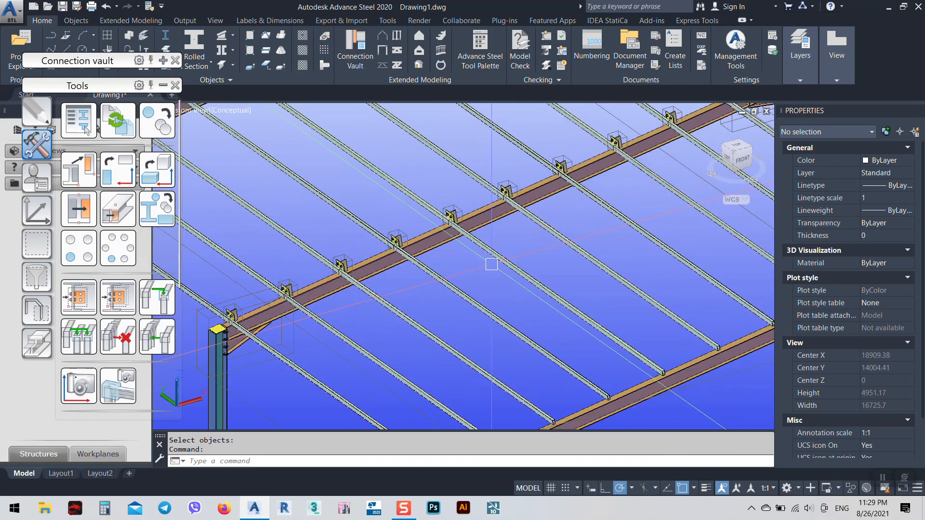
scroll(451, 269, "down", 5)
double_click(590, 346)
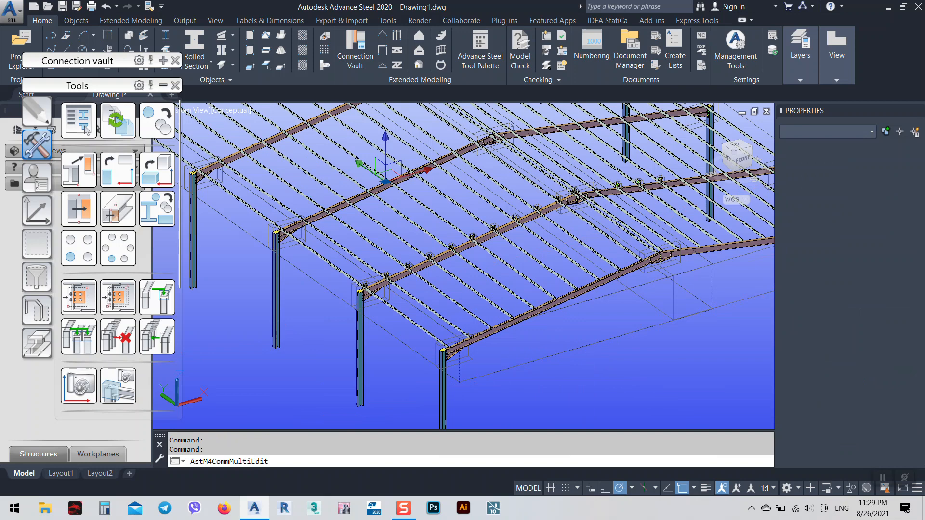
Set the purlins' intermediate distance to 950 and check how the splice connections follow along the rafter.
left_click(50, 149)
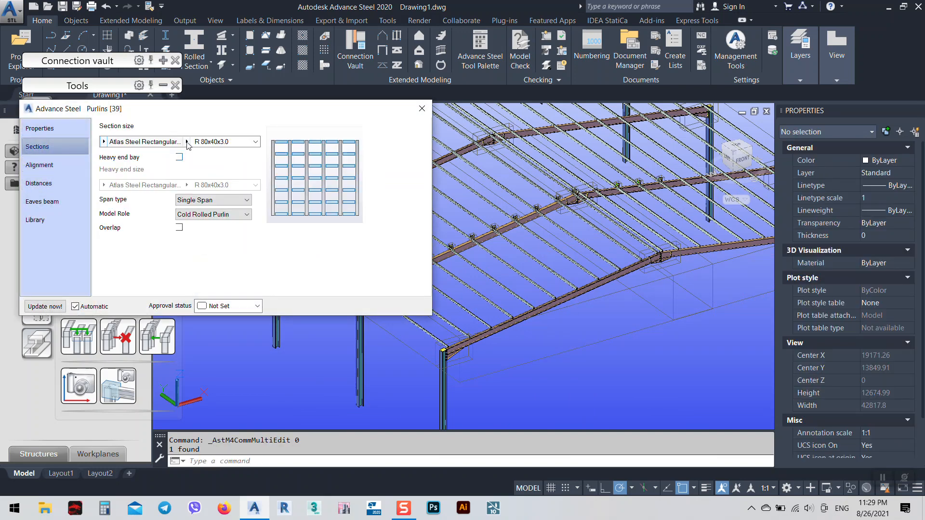
left_click(64, 167)
left_click(48, 188)
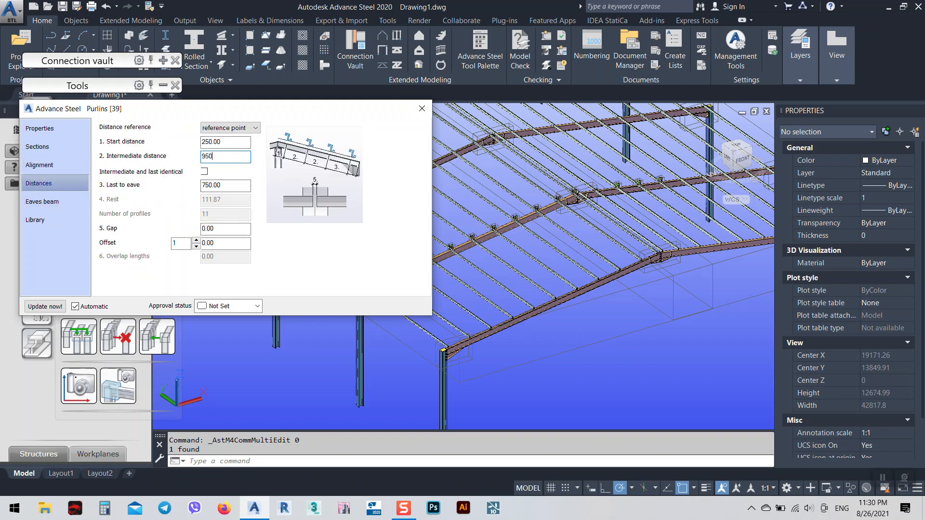
key("Return")
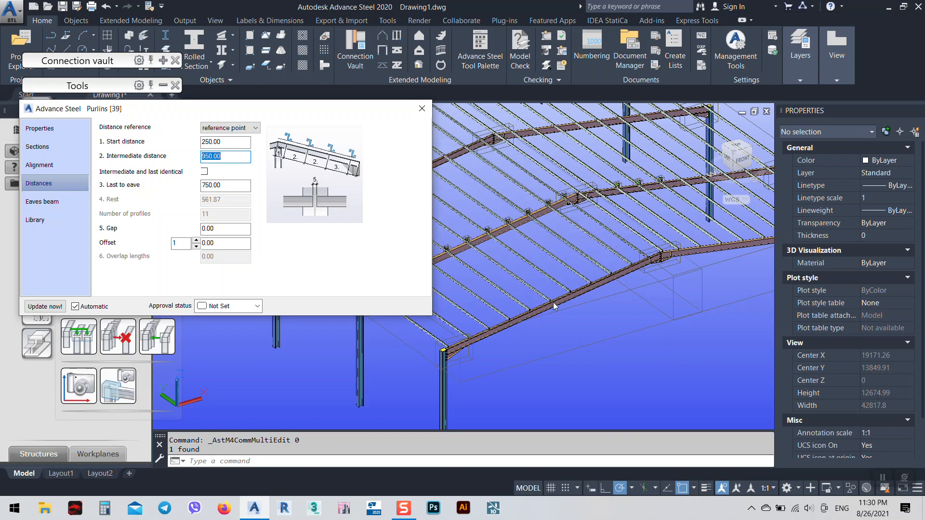
scroll(471, 244, "up", 8)
middle_click_drag(470, 229, 763, 242)
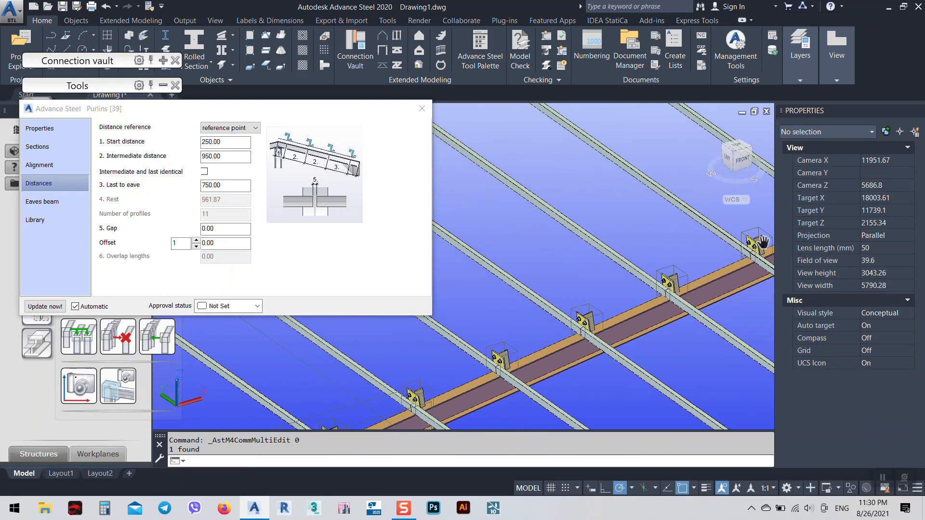
scroll(545, 316, "up", 1)
middle_click_drag(545, 316, 541, 214)
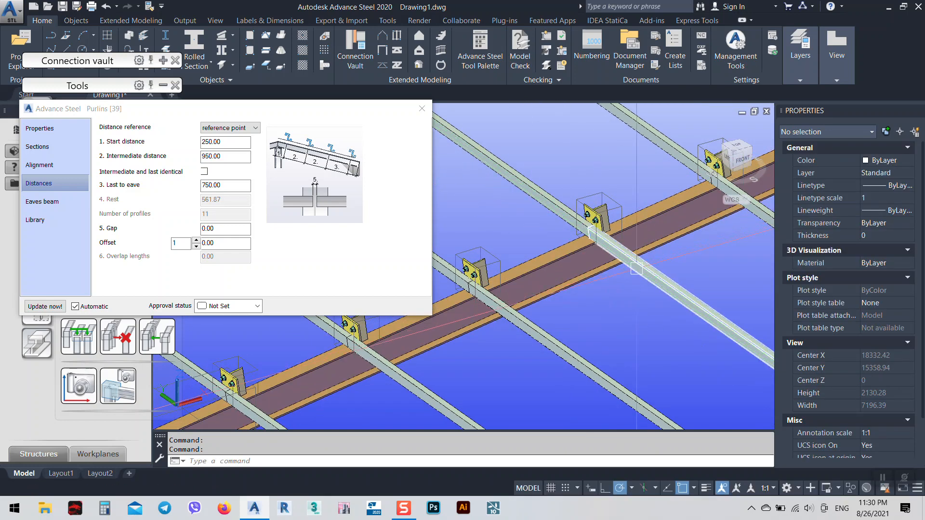
scroll(584, 245, "down", 2)
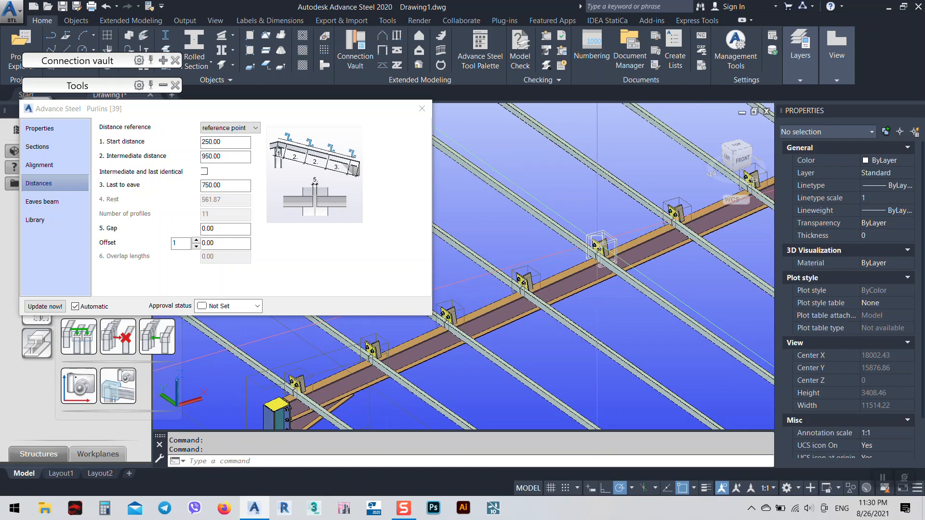
Turn on Invert section in the purlins' alignment settings and inspect the splice connections up to the ridge.
left_click(43, 164)
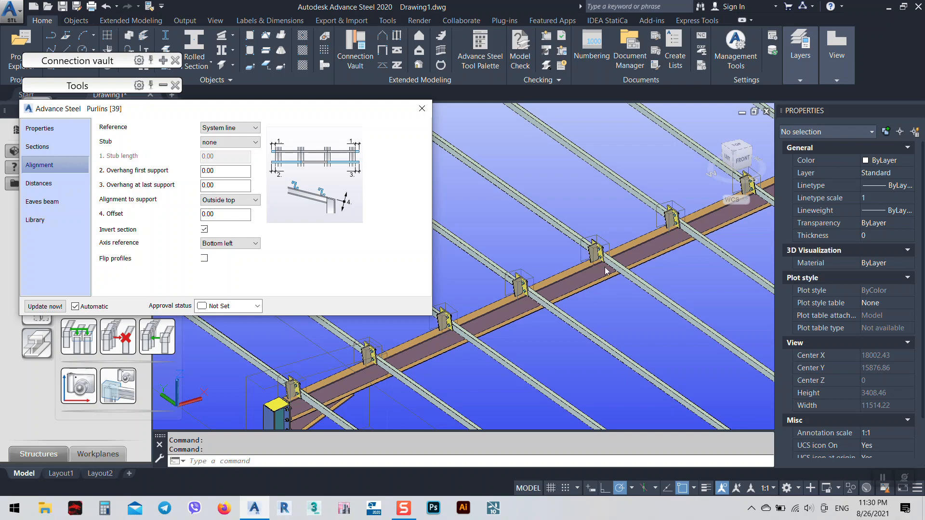
middle_click_drag(605, 271, 585, 299, "shift")
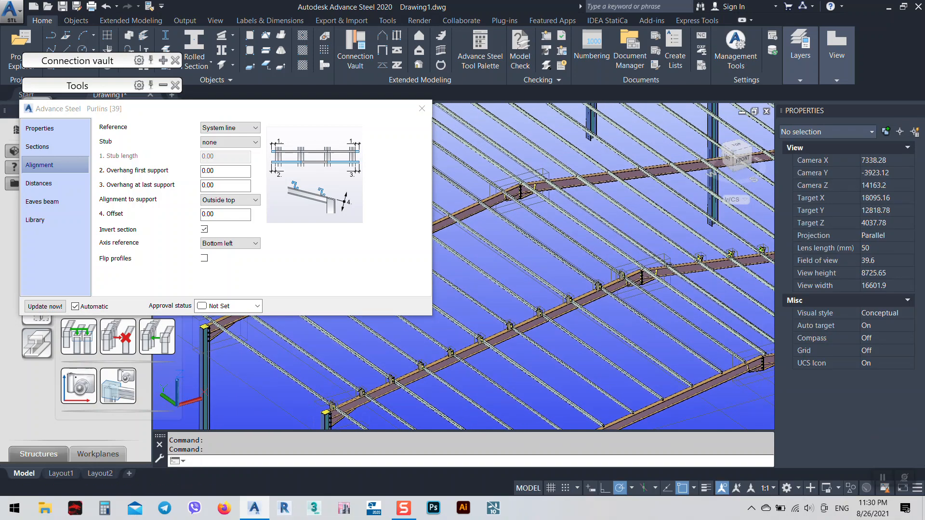
scroll(655, 269, "up", 5)
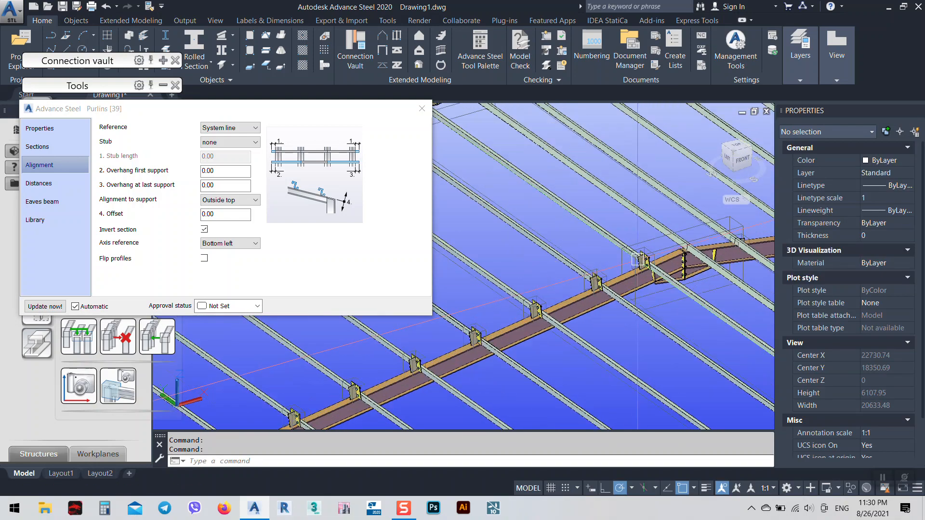
scroll(654, 269, "down", 3)
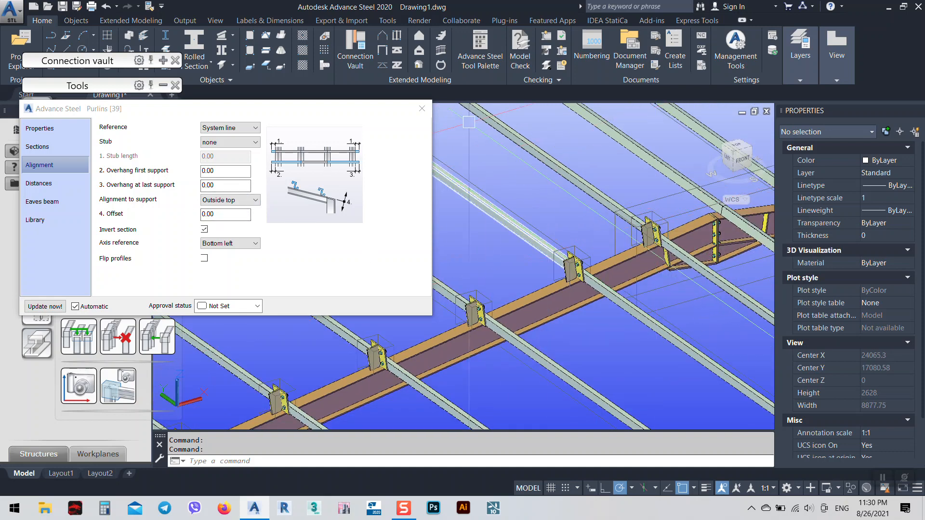
Set the purlins' intermediate distance to 1000 and close the purlin properties.
left_click(55, 150)
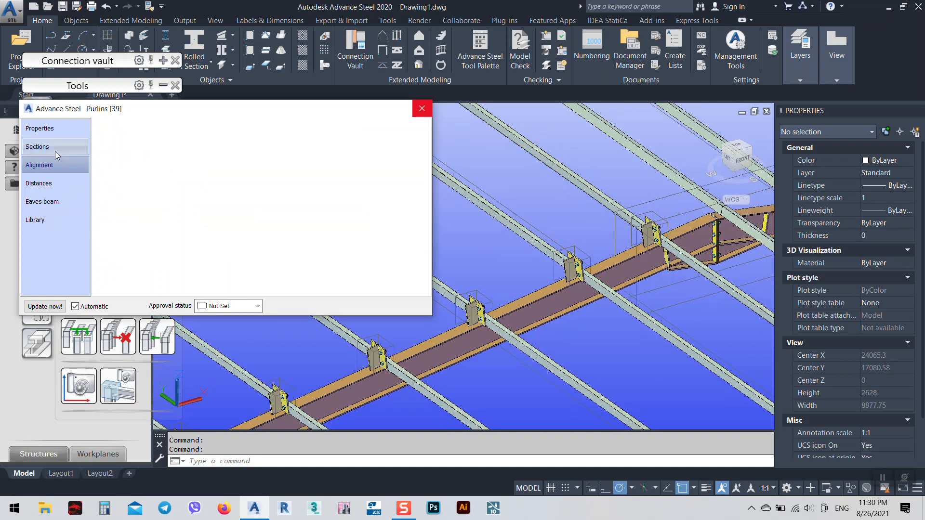
left_click(66, 178)
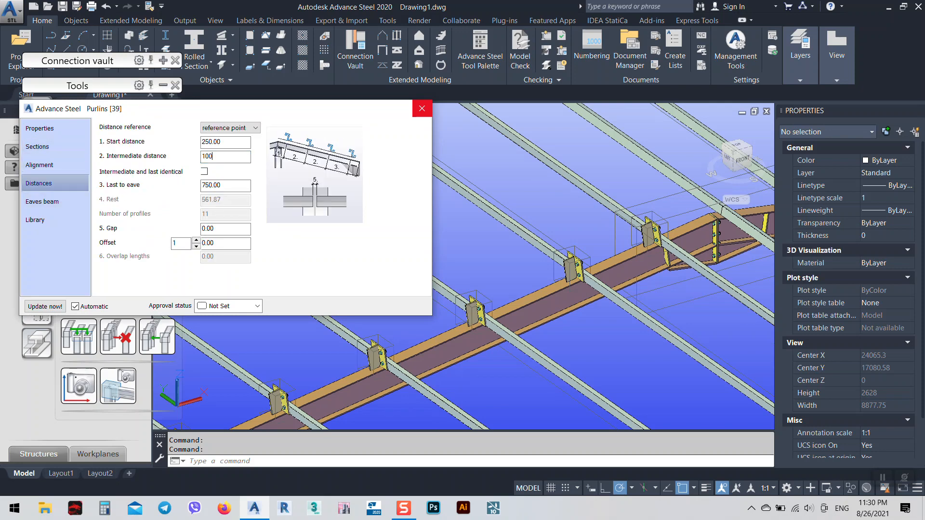
key("Return")
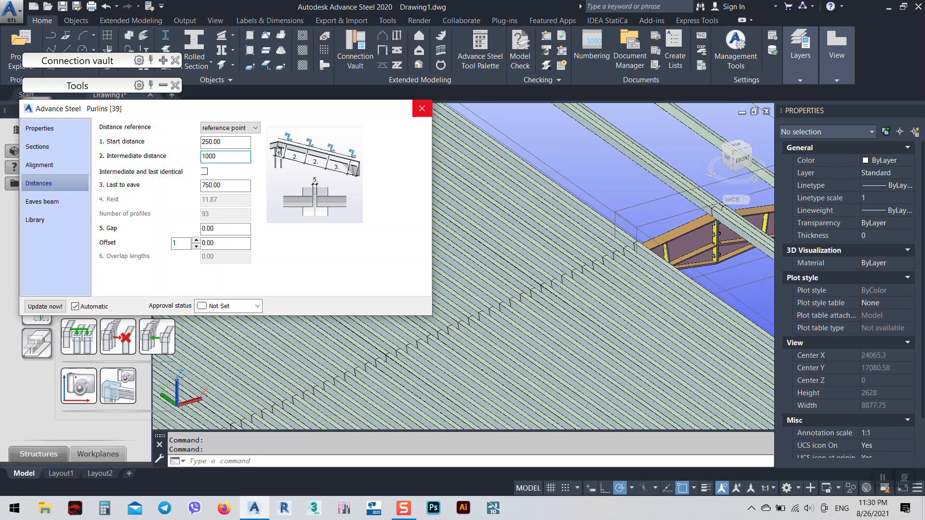
type("1000")
key("Return")
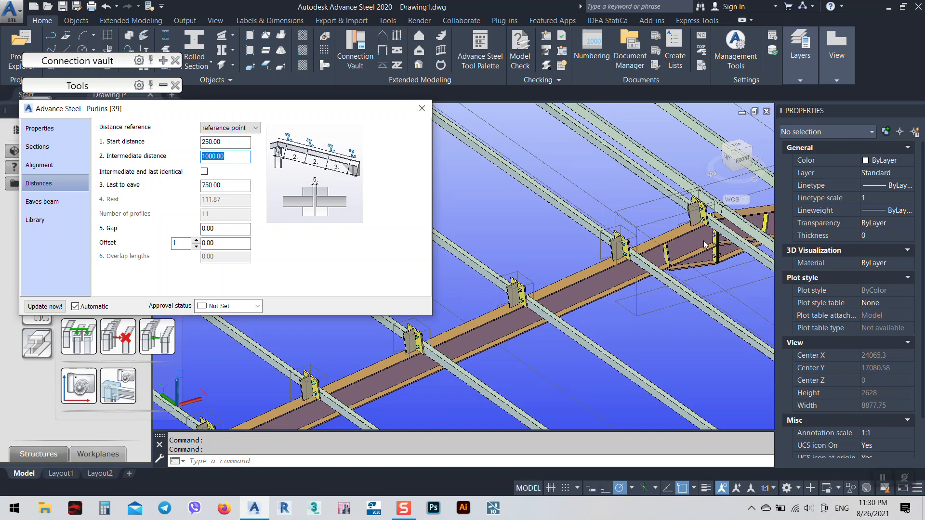
left_click(421, 111)
Examine the splice plates and bolts along the middle frame's rafter, with a close look at the eaves joint.
scroll(650, 238, "down", 4)
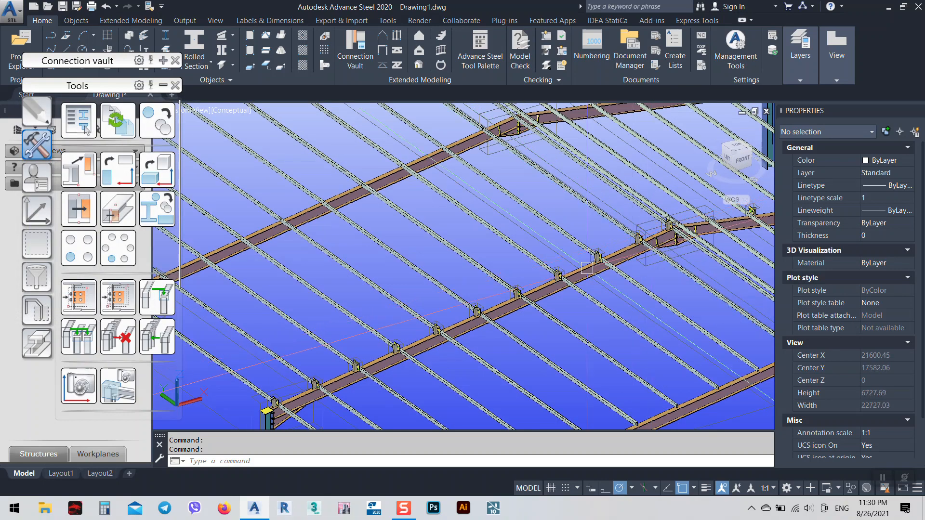
middle_click_drag(484, 318, 446, 260)
scroll(441, 270, "up", 8)
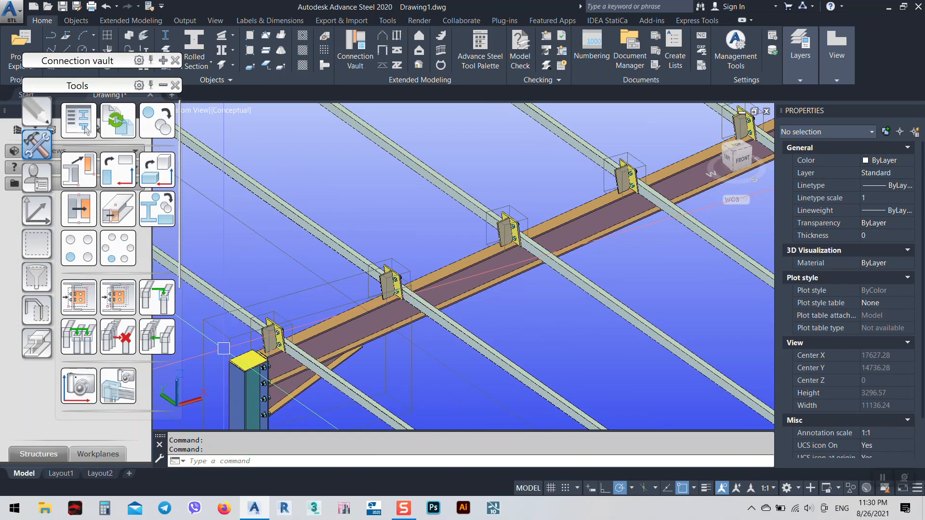
scroll(371, 253, "up", 3)
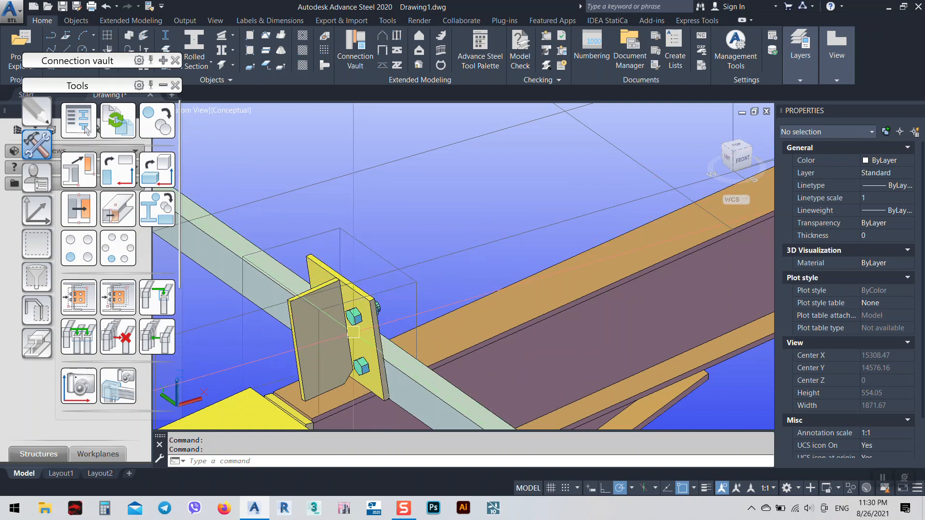
middle_click_drag(353, 332, 525, 316)
scroll(652, 209, "down", 4)
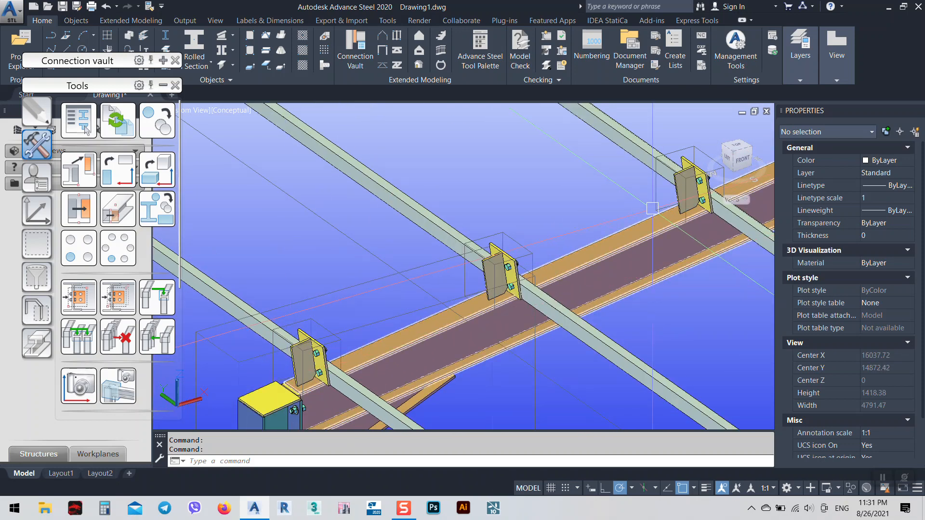
scroll(652, 208, "down", 4)
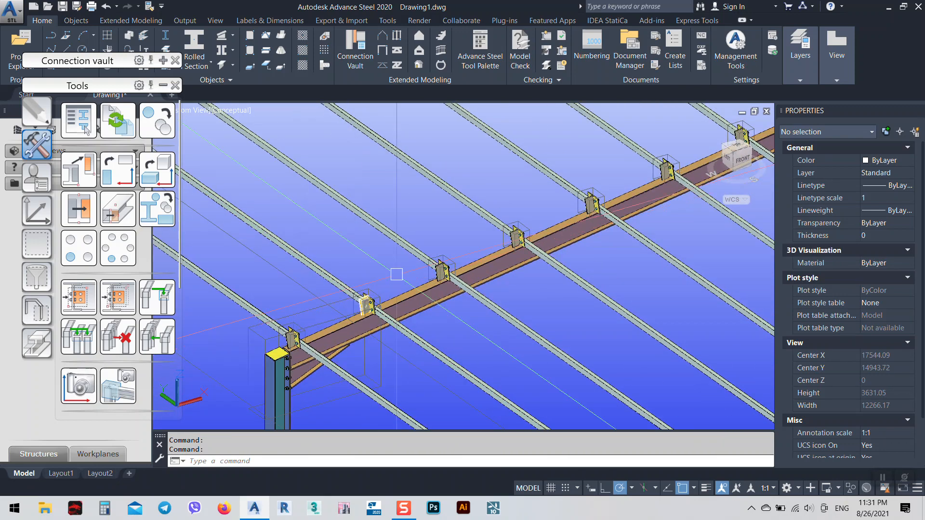